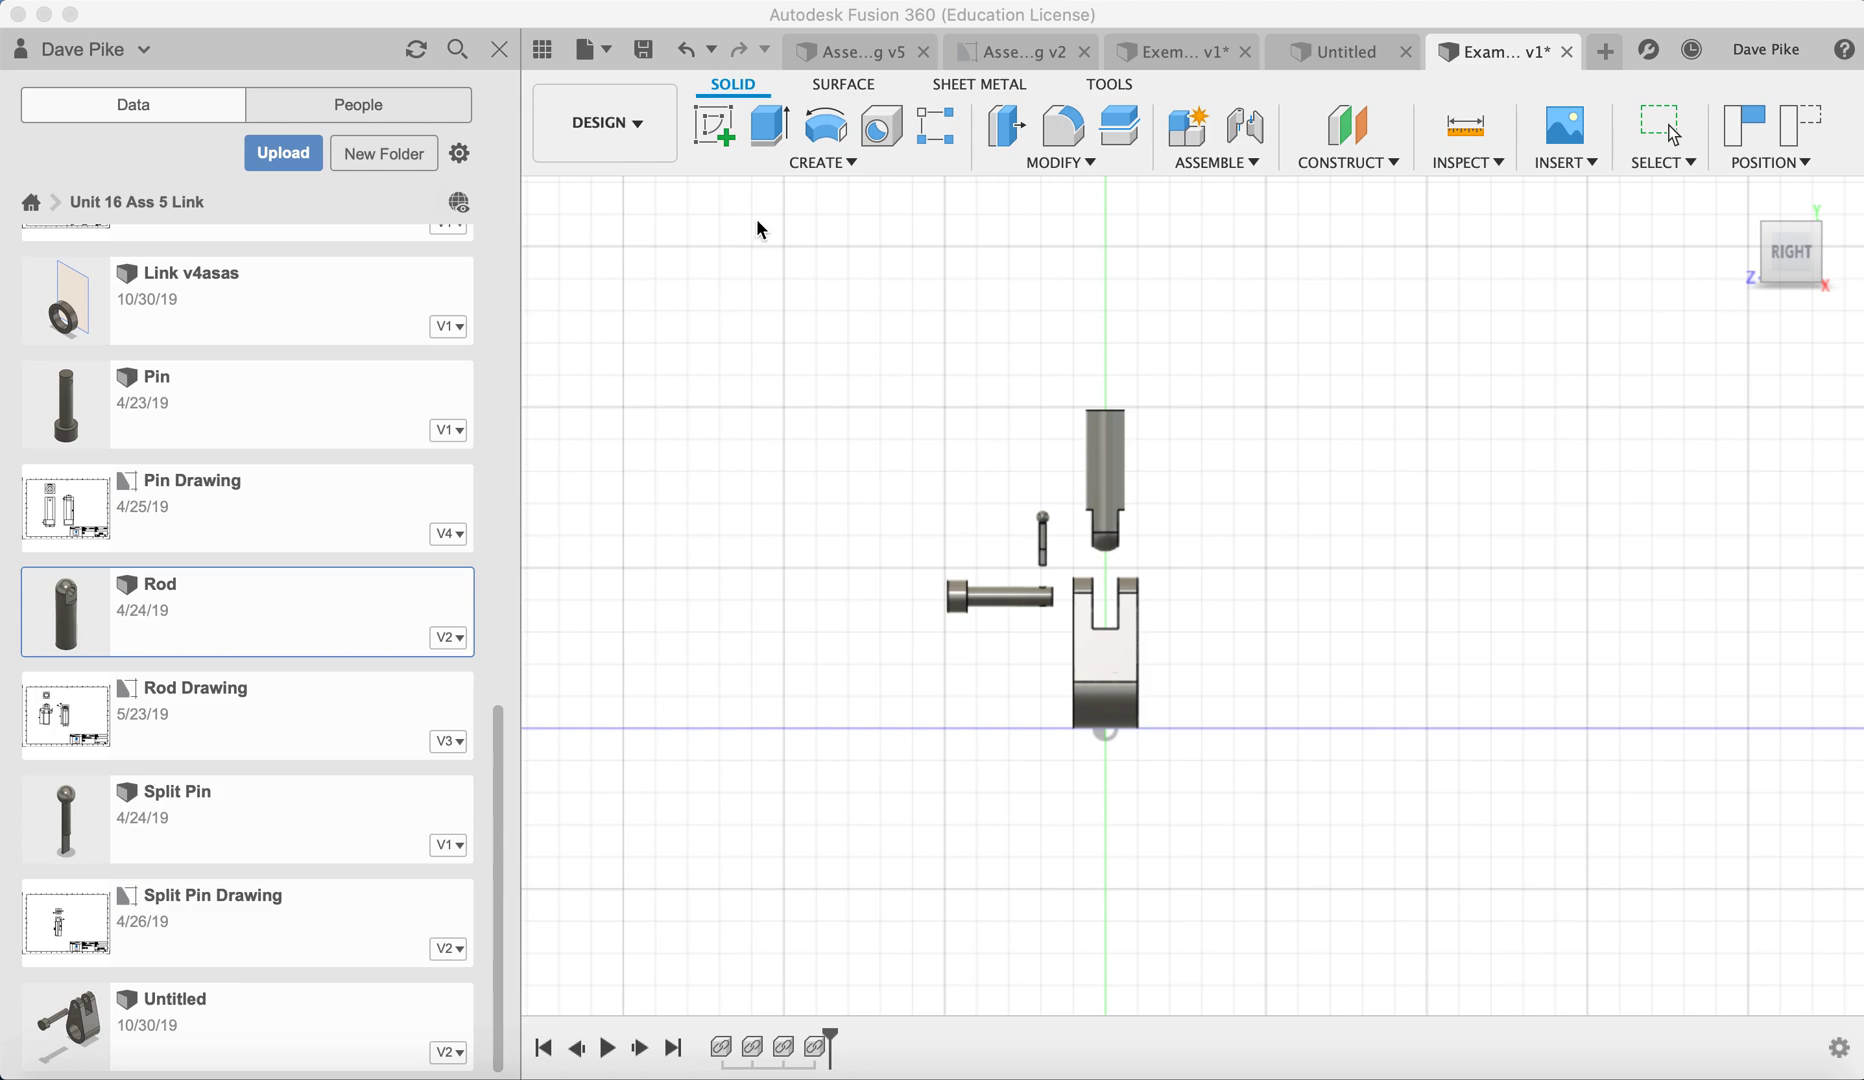
Create a new drawing of the assembly using the U17A2 Template (ISO, mm, A3)
{"action": "left_click", "coordinate": [590, 50]}
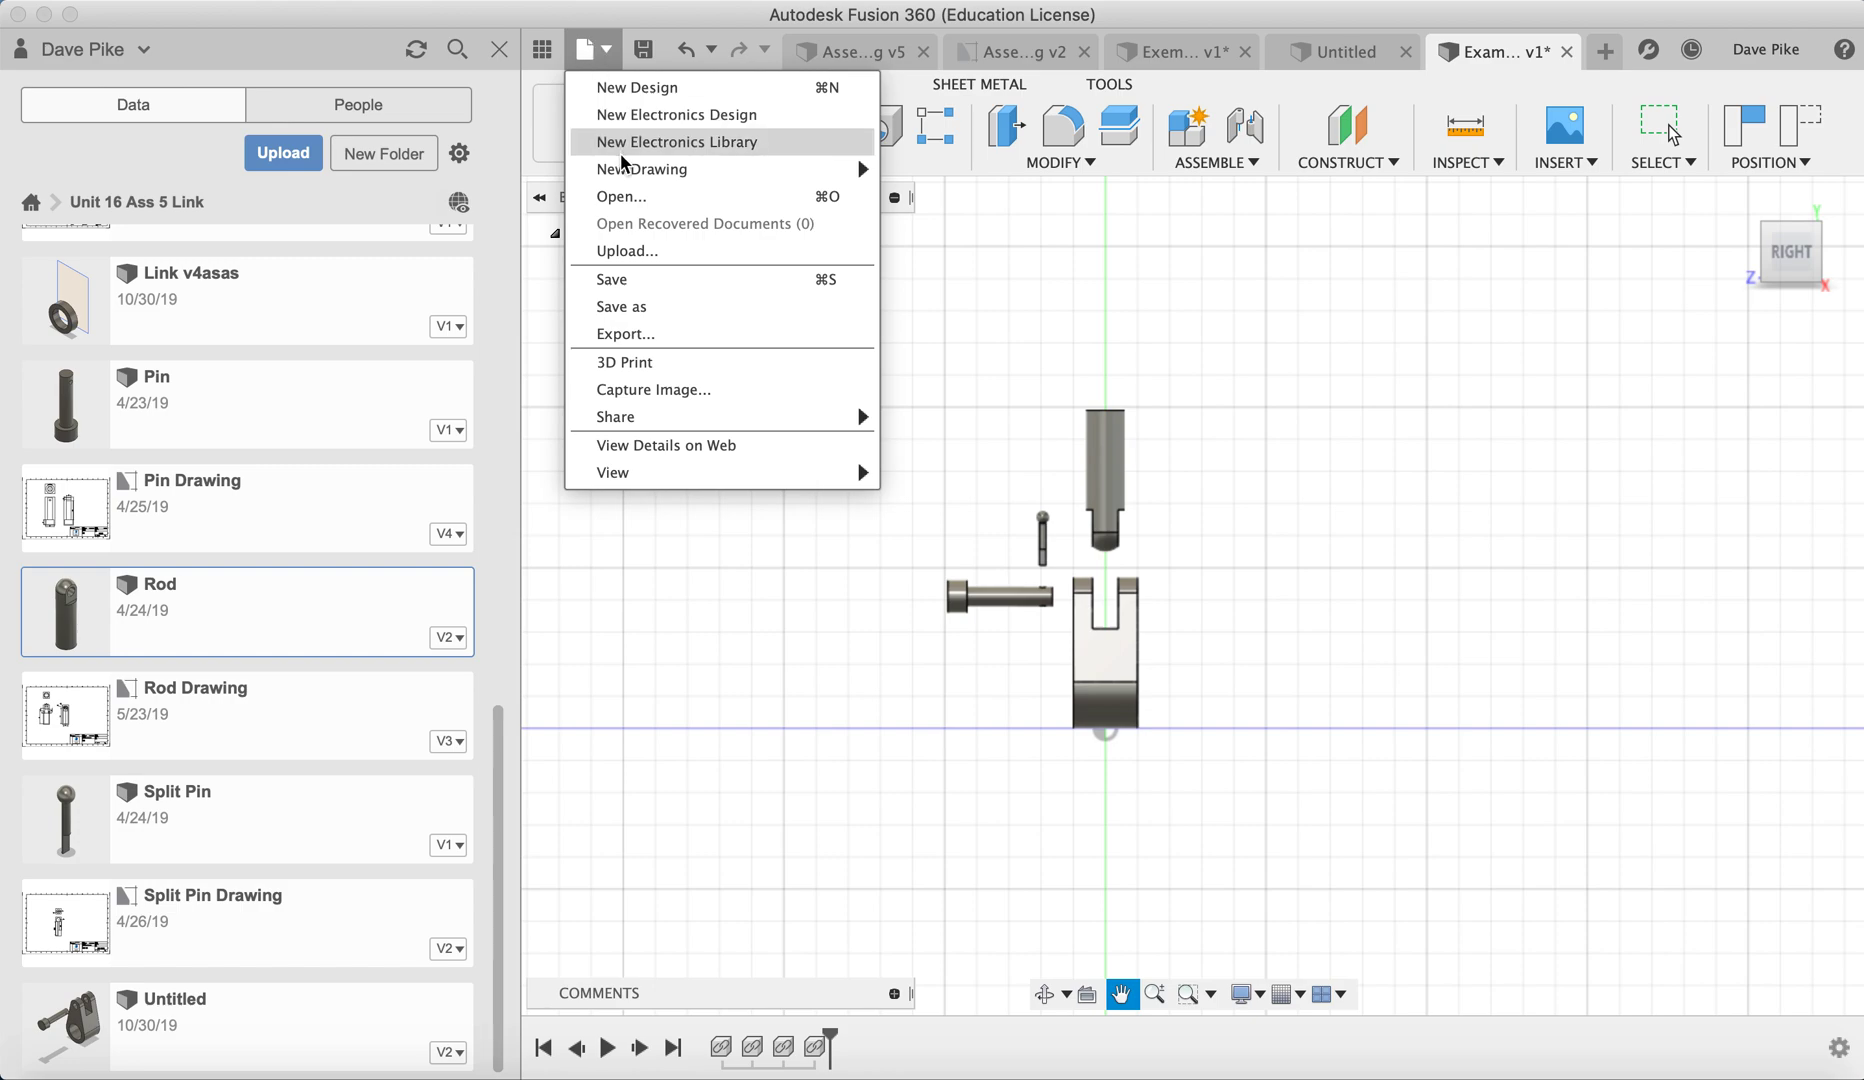
{"action": "mouse_move", "coordinate": [628, 170]}
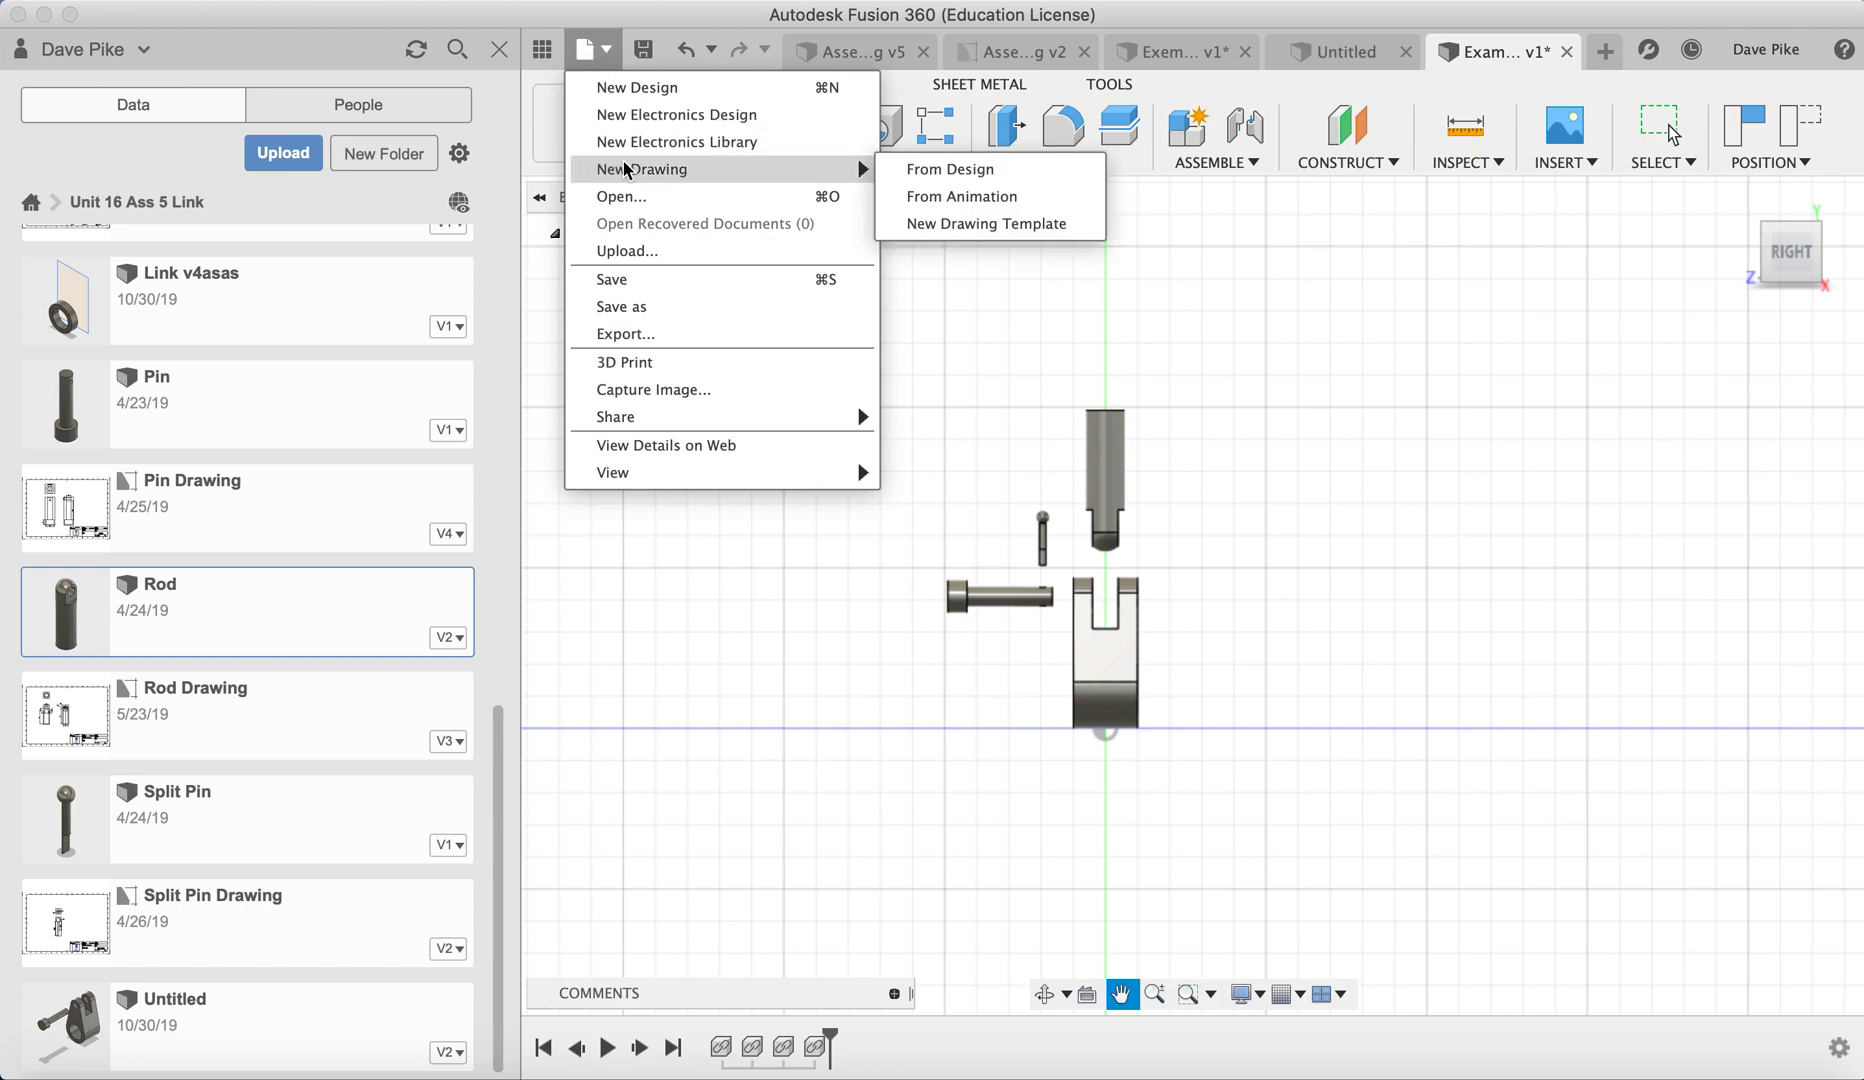
{"action": "left_click", "coordinate": [910, 170]}
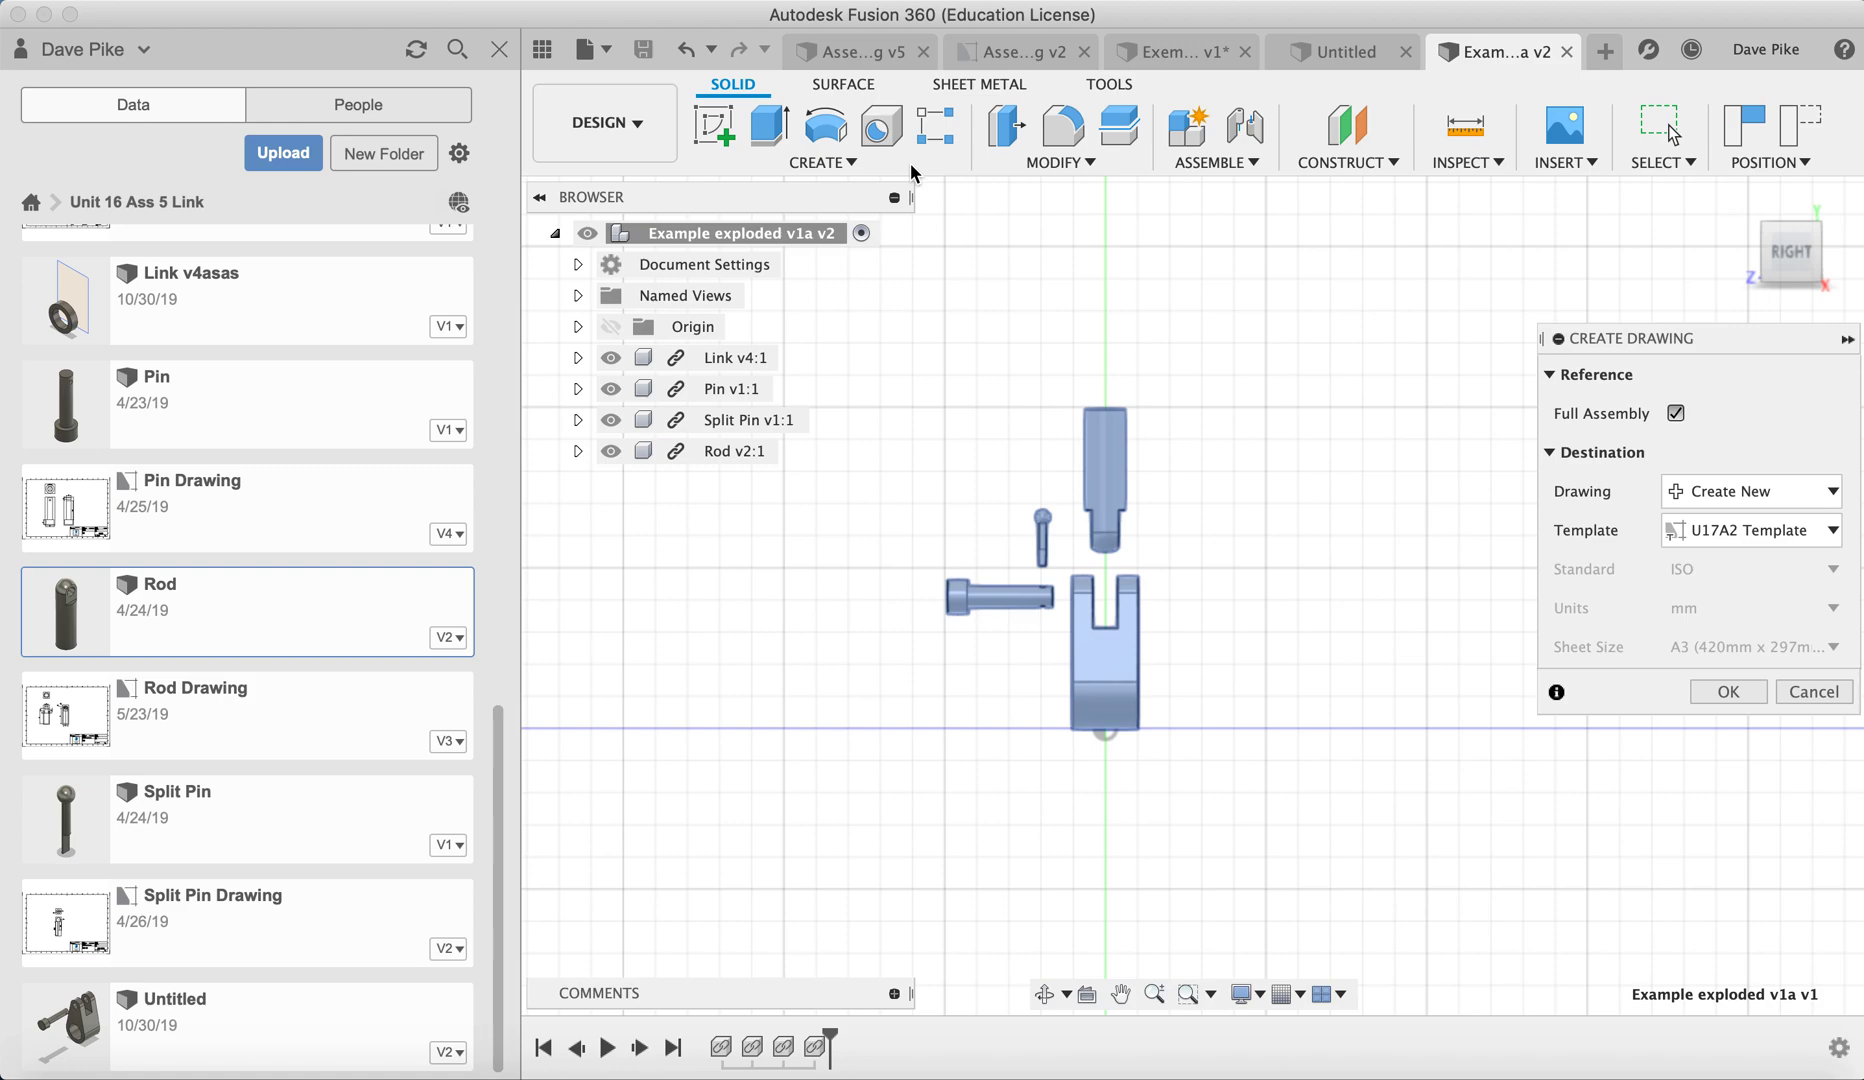
{"action": "left_click", "coordinate": [1829, 538]}
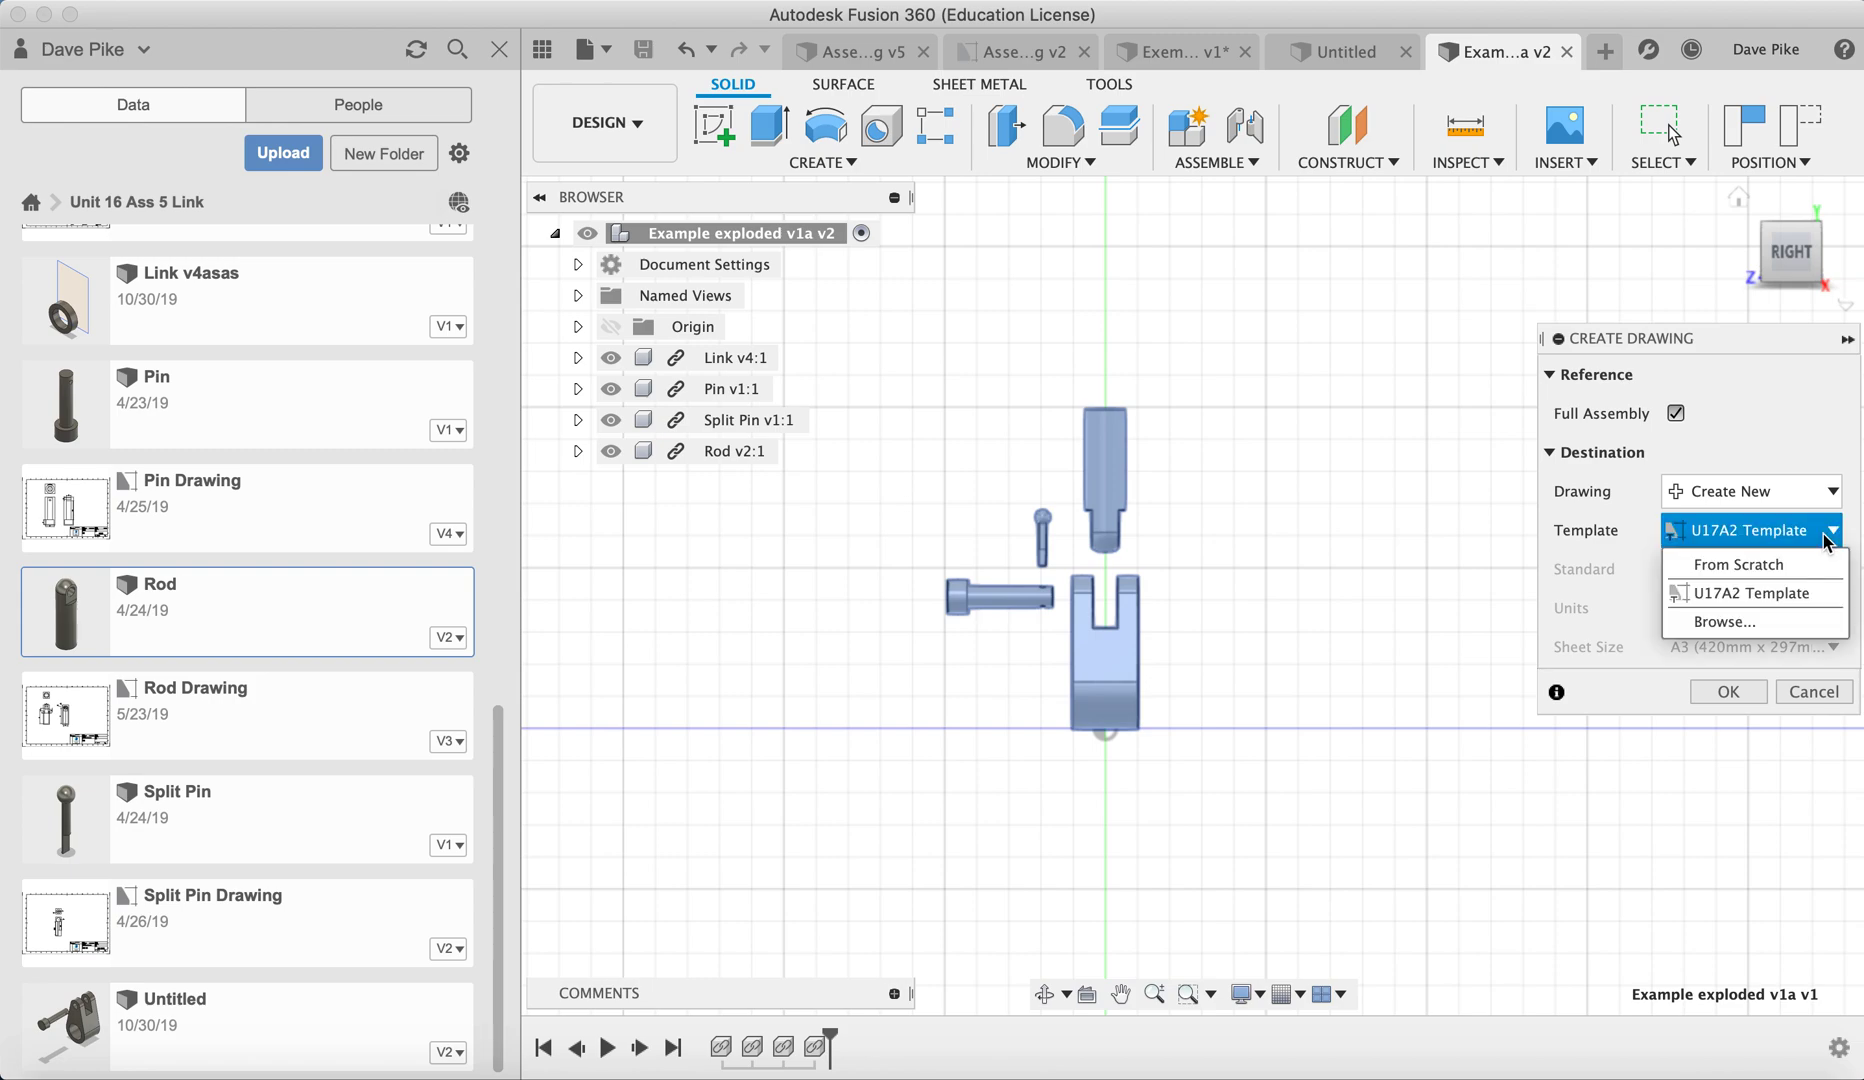
{"action": "left_click", "coordinate": [1808, 594]}
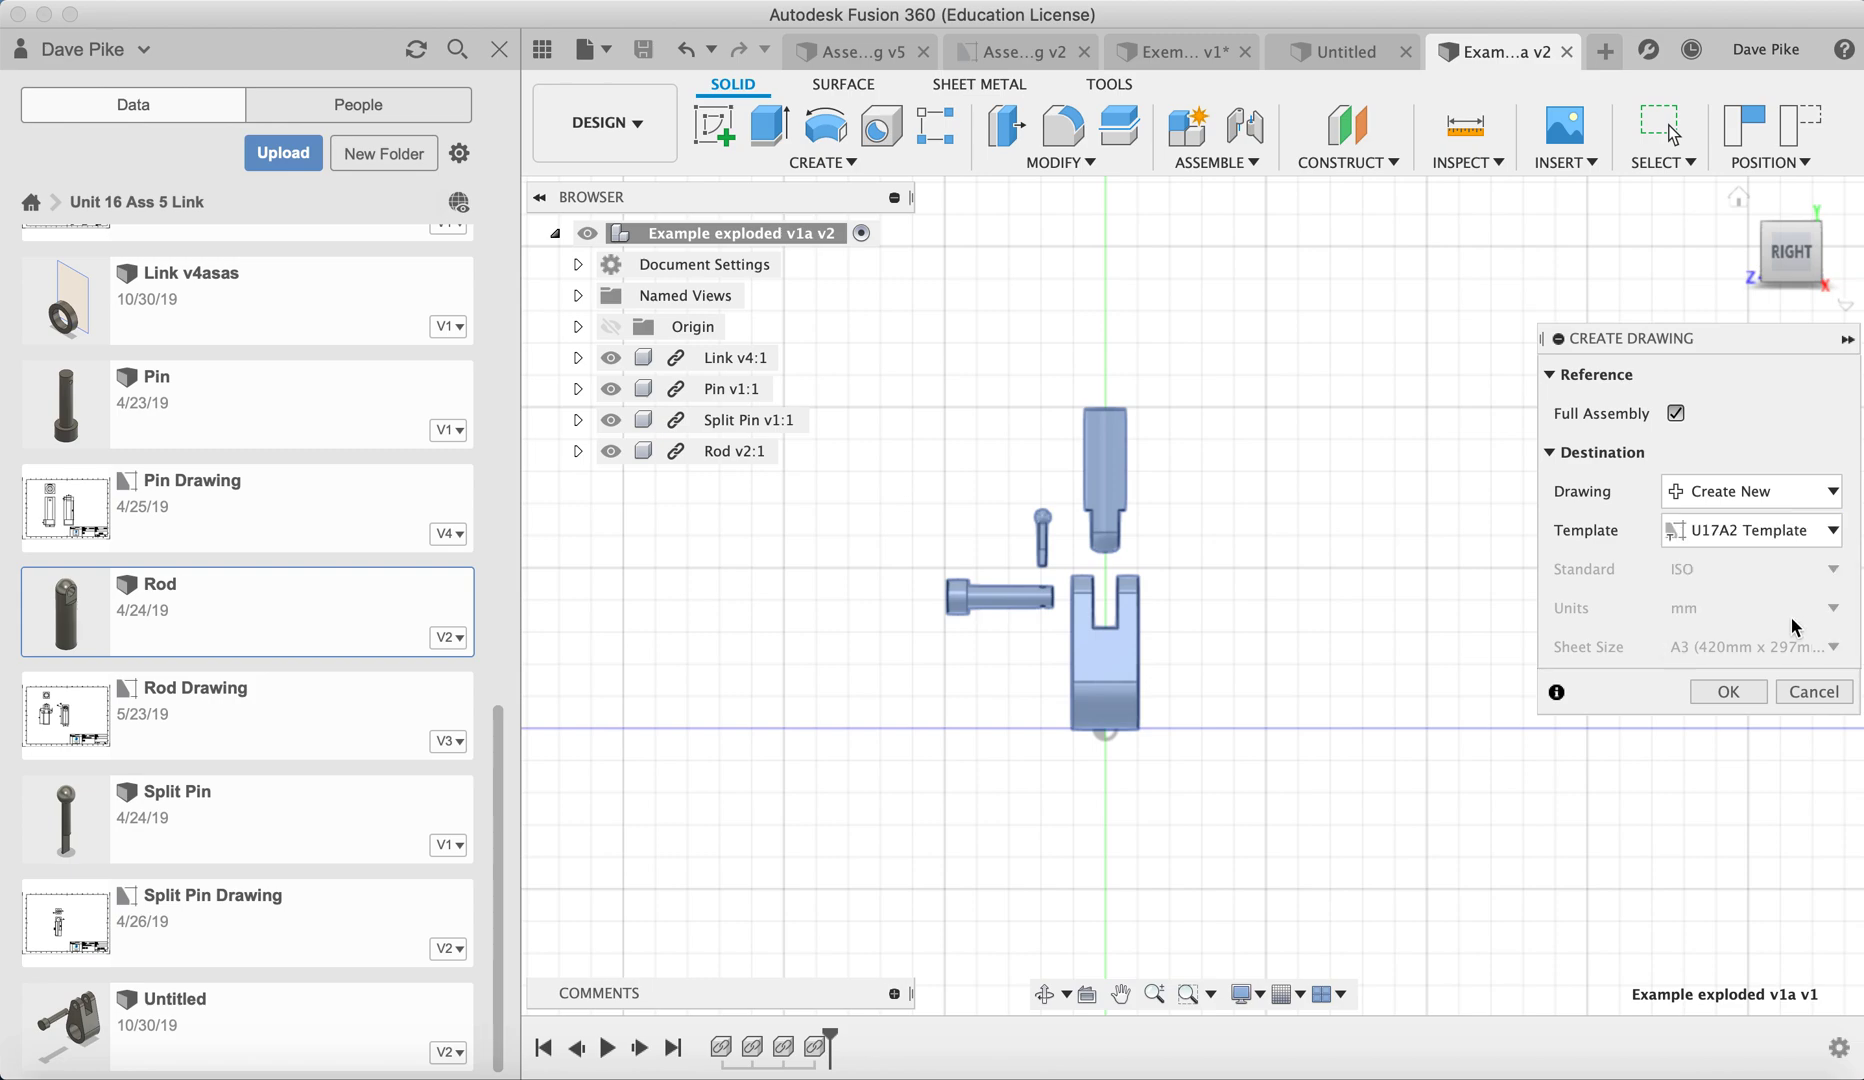
{"action": "left_click", "coordinate": [1733, 692]}
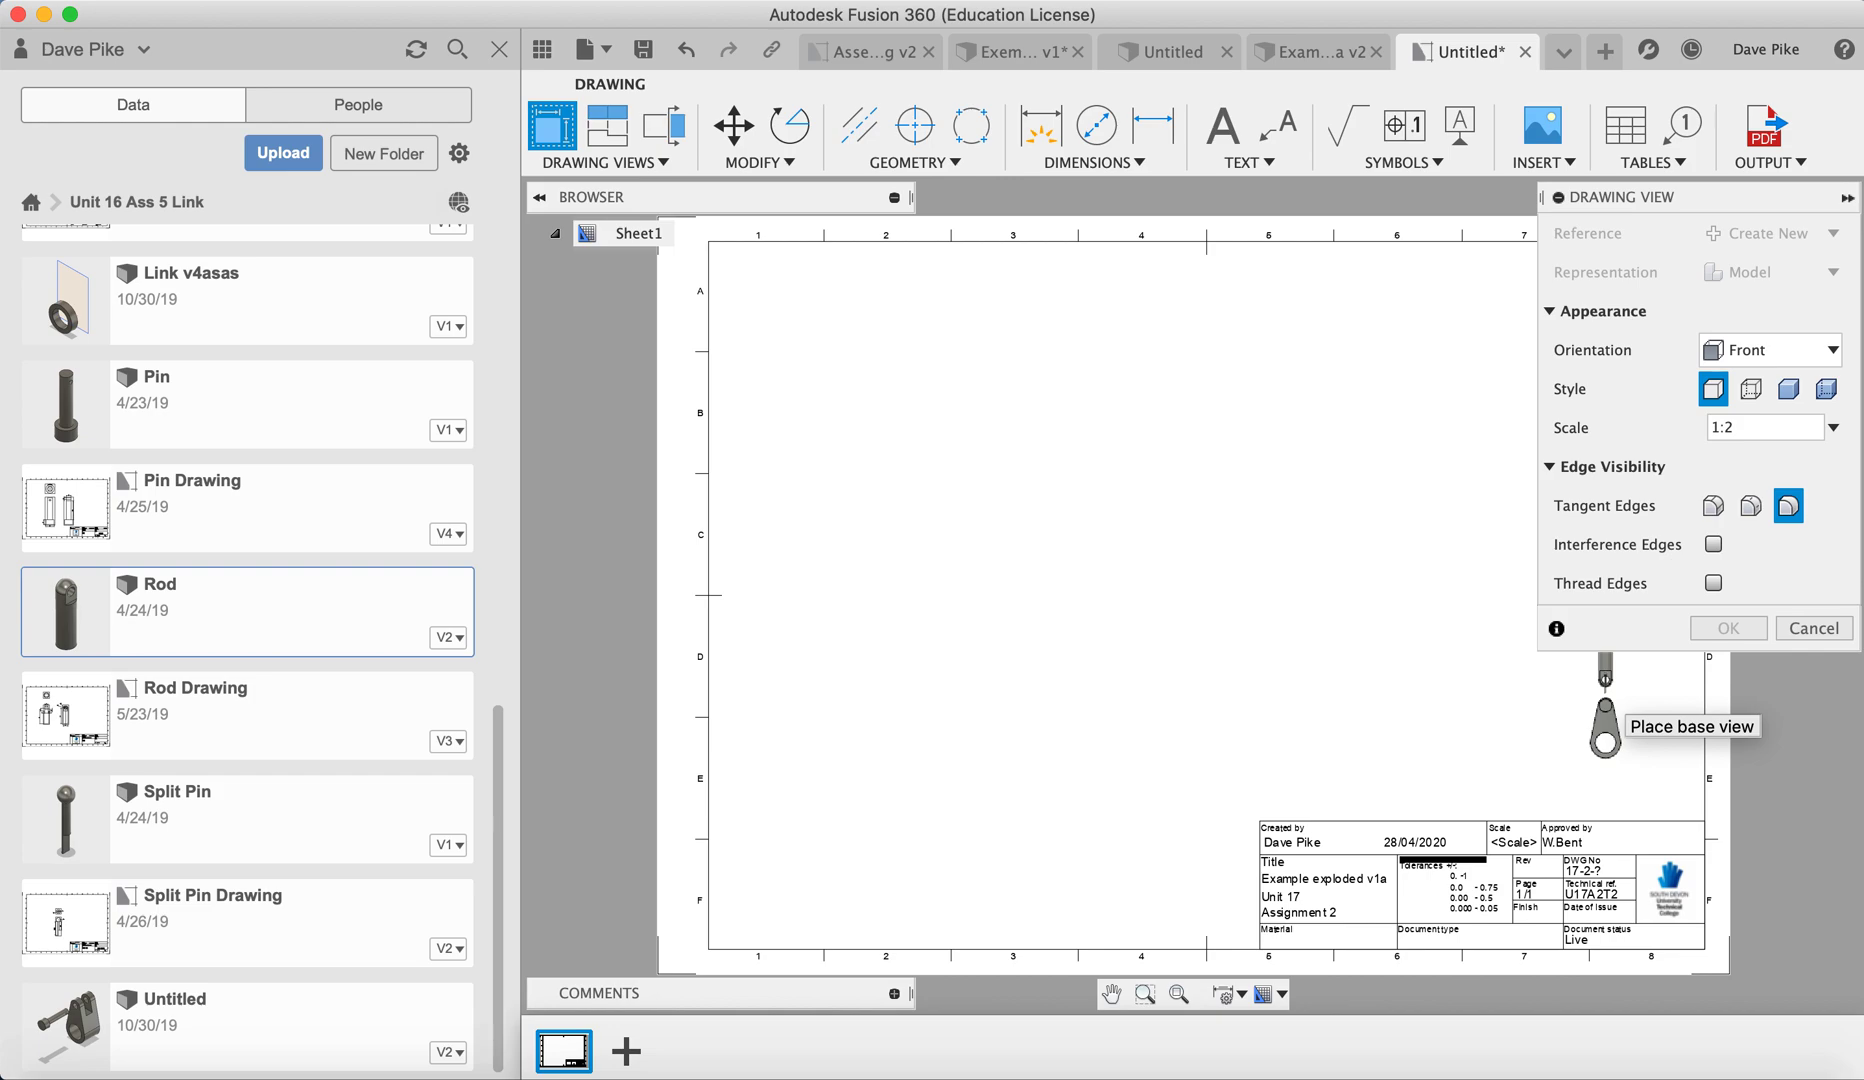
Place the Front base view at 2:1 scale on the left side of the sheet
{"action": "left_click", "coordinate": [1496, 480]}
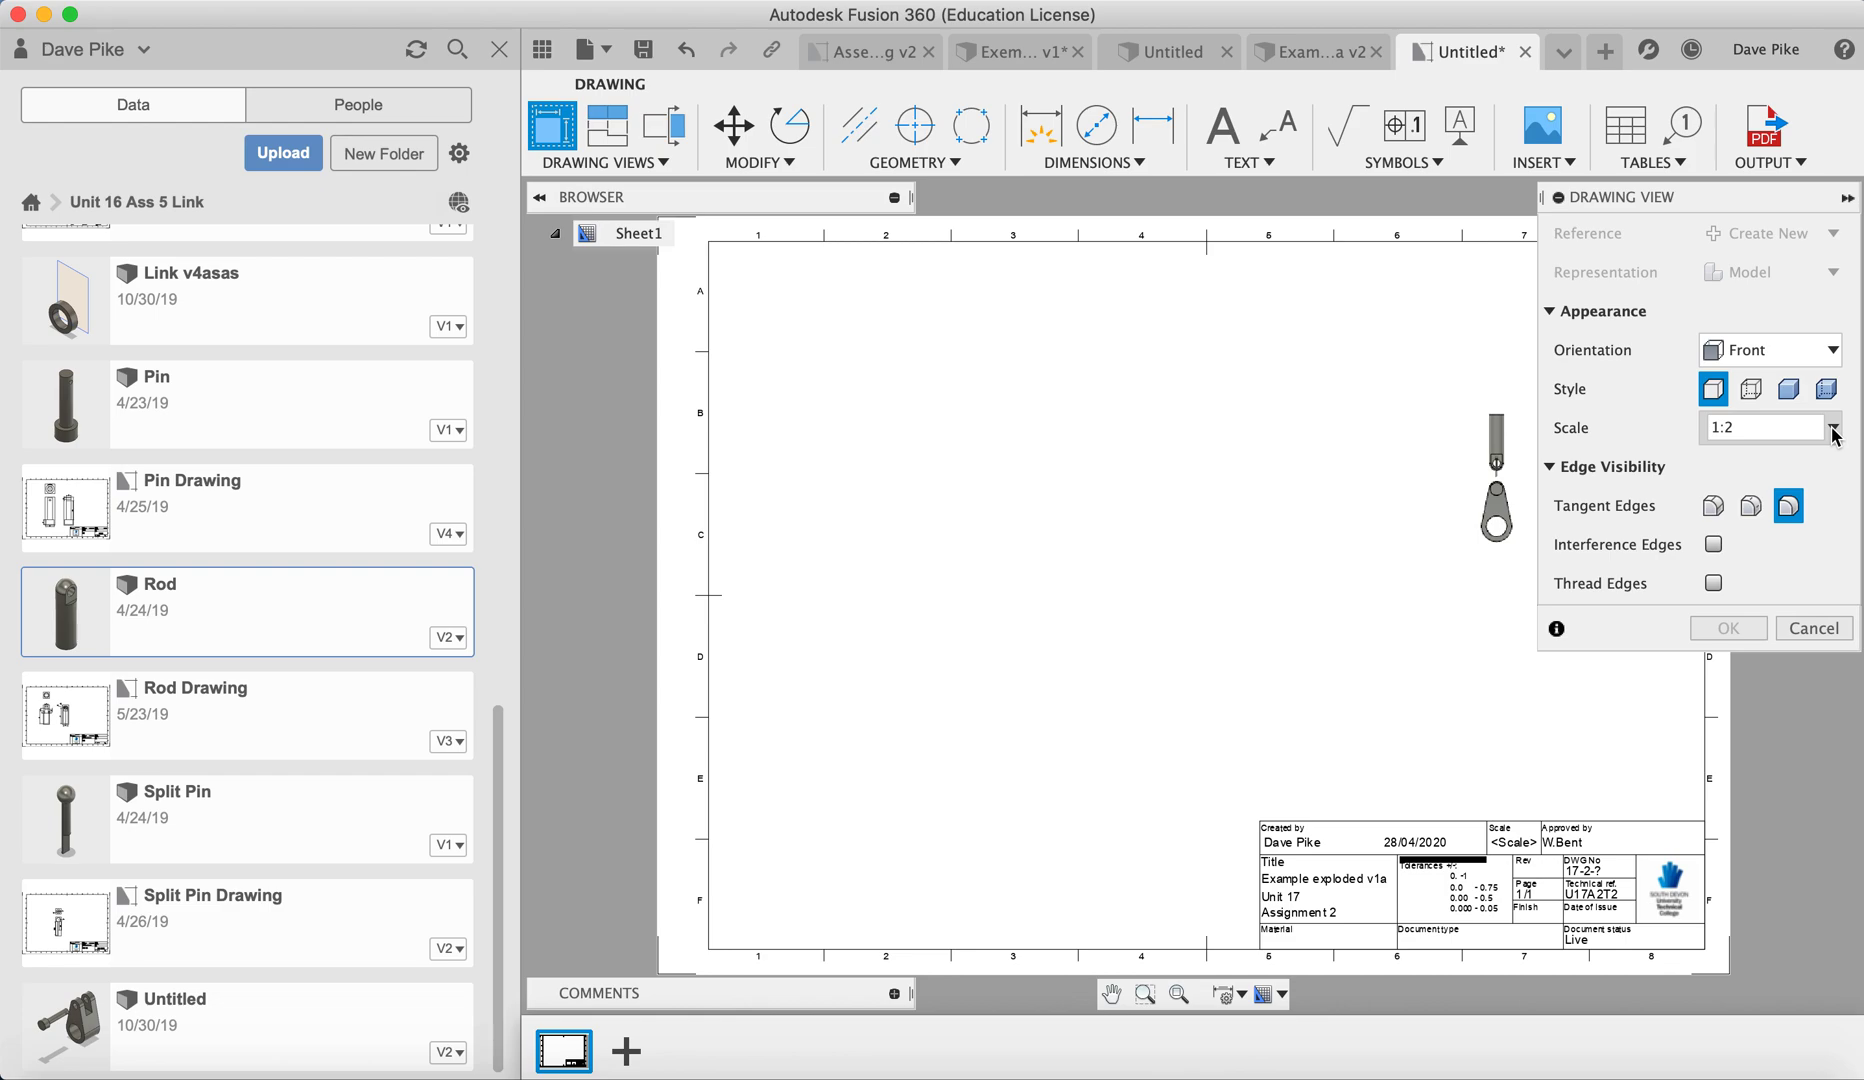
{"action": "left_click", "coordinate": [1834, 428]}
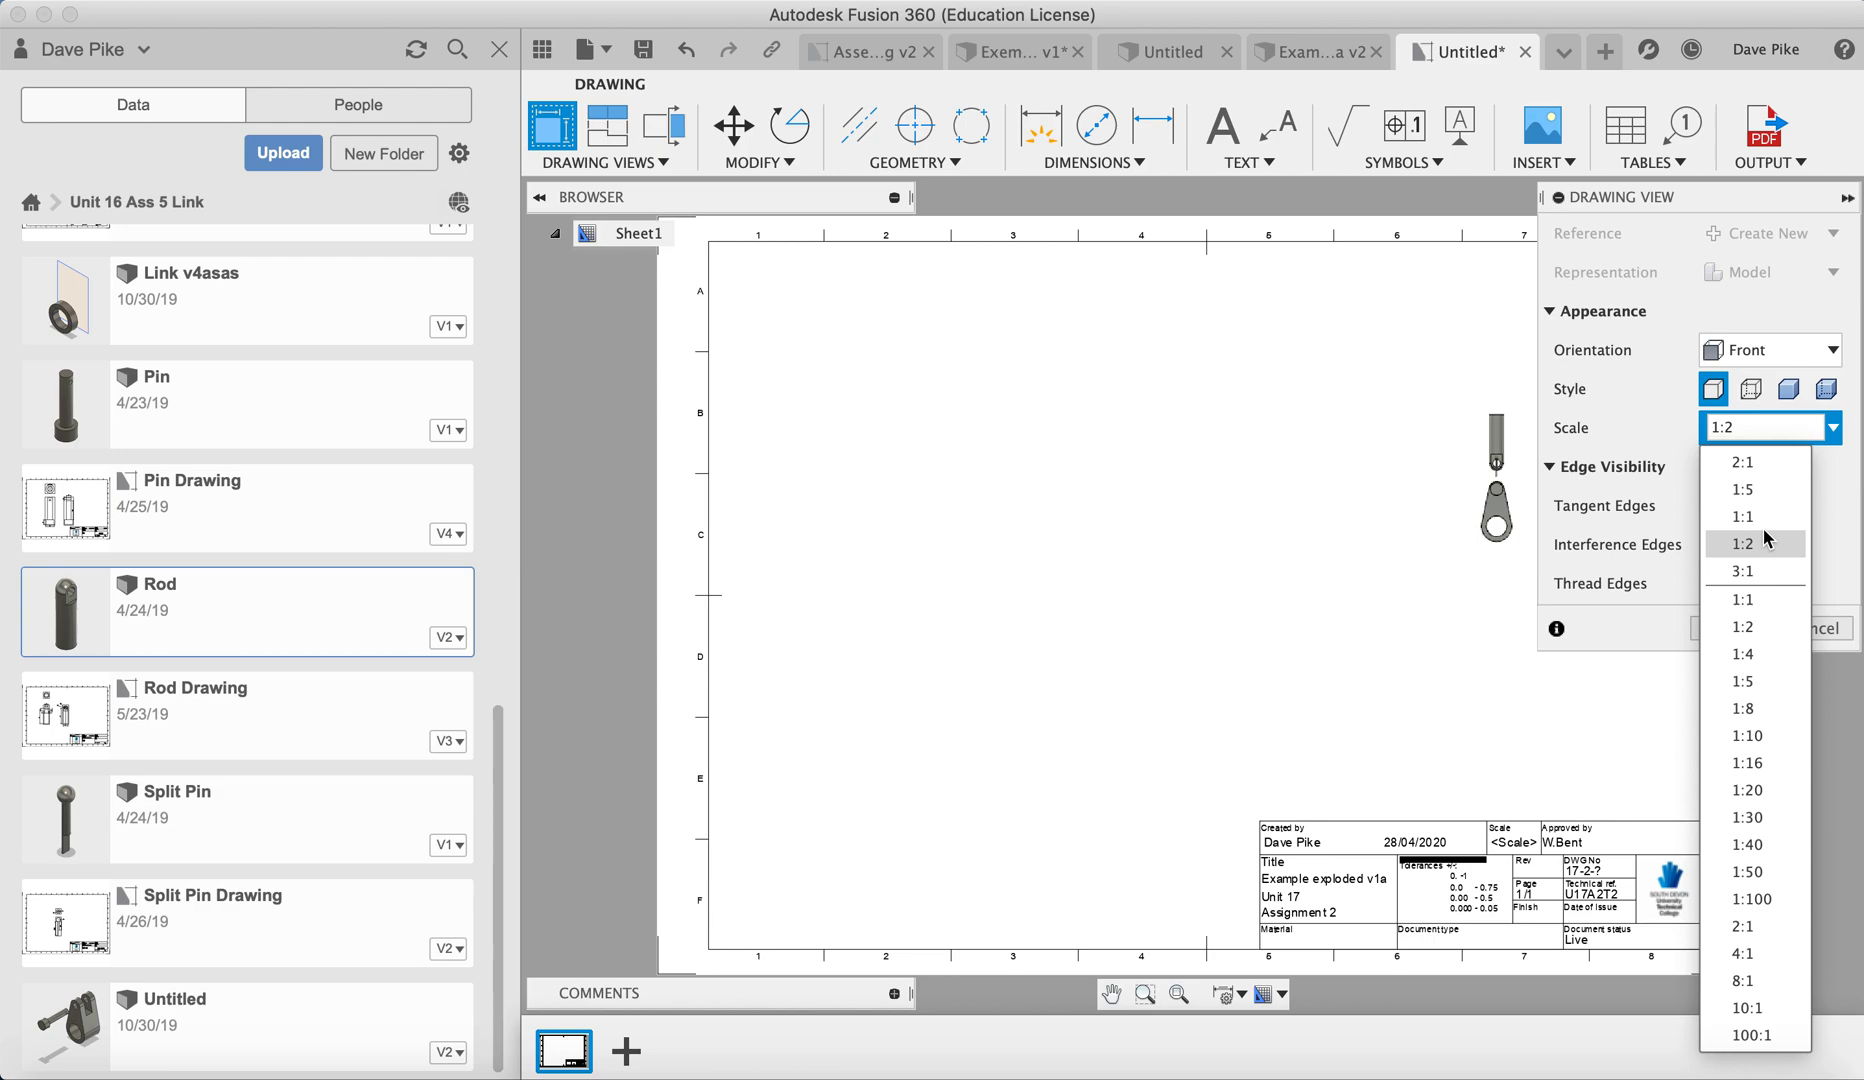
{"action": "left_click", "coordinate": [1746, 424]}
{"action": "type", "text": "2:1"}
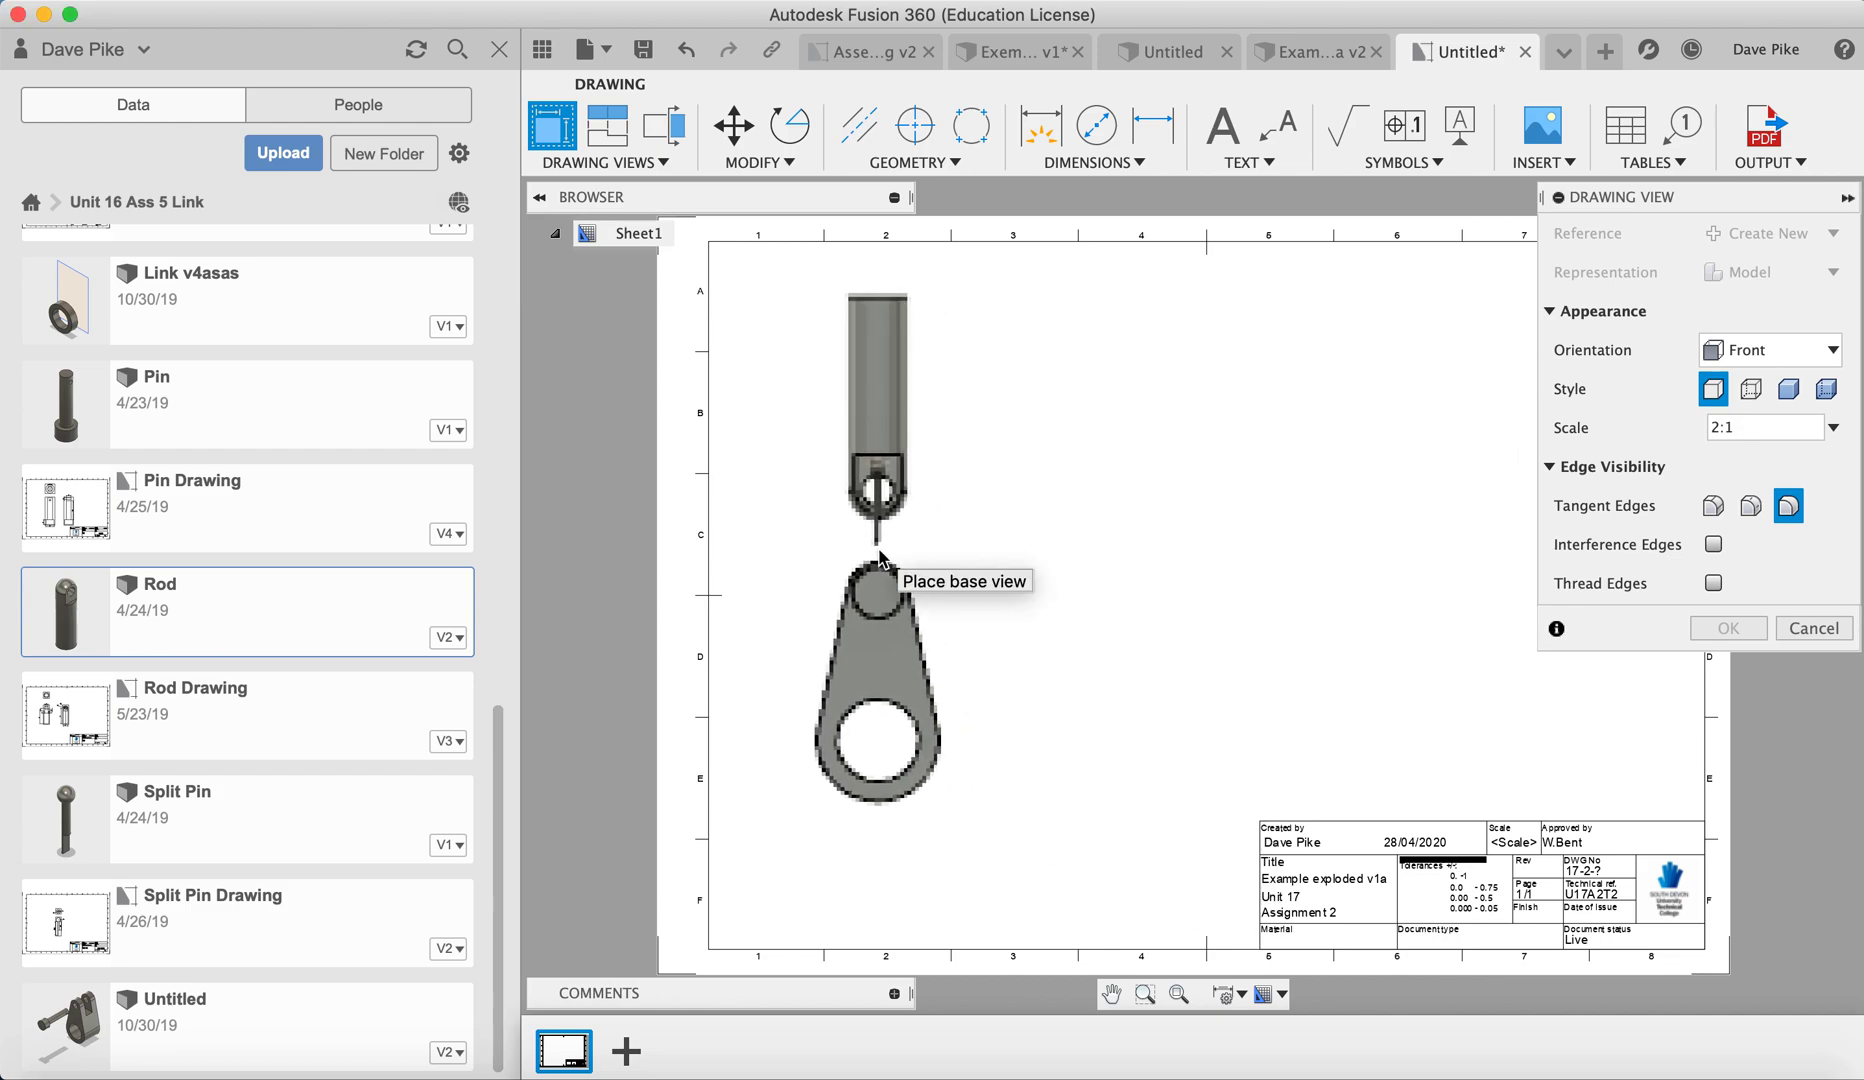
{"action": "left_click", "coordinate": [868, 557]}
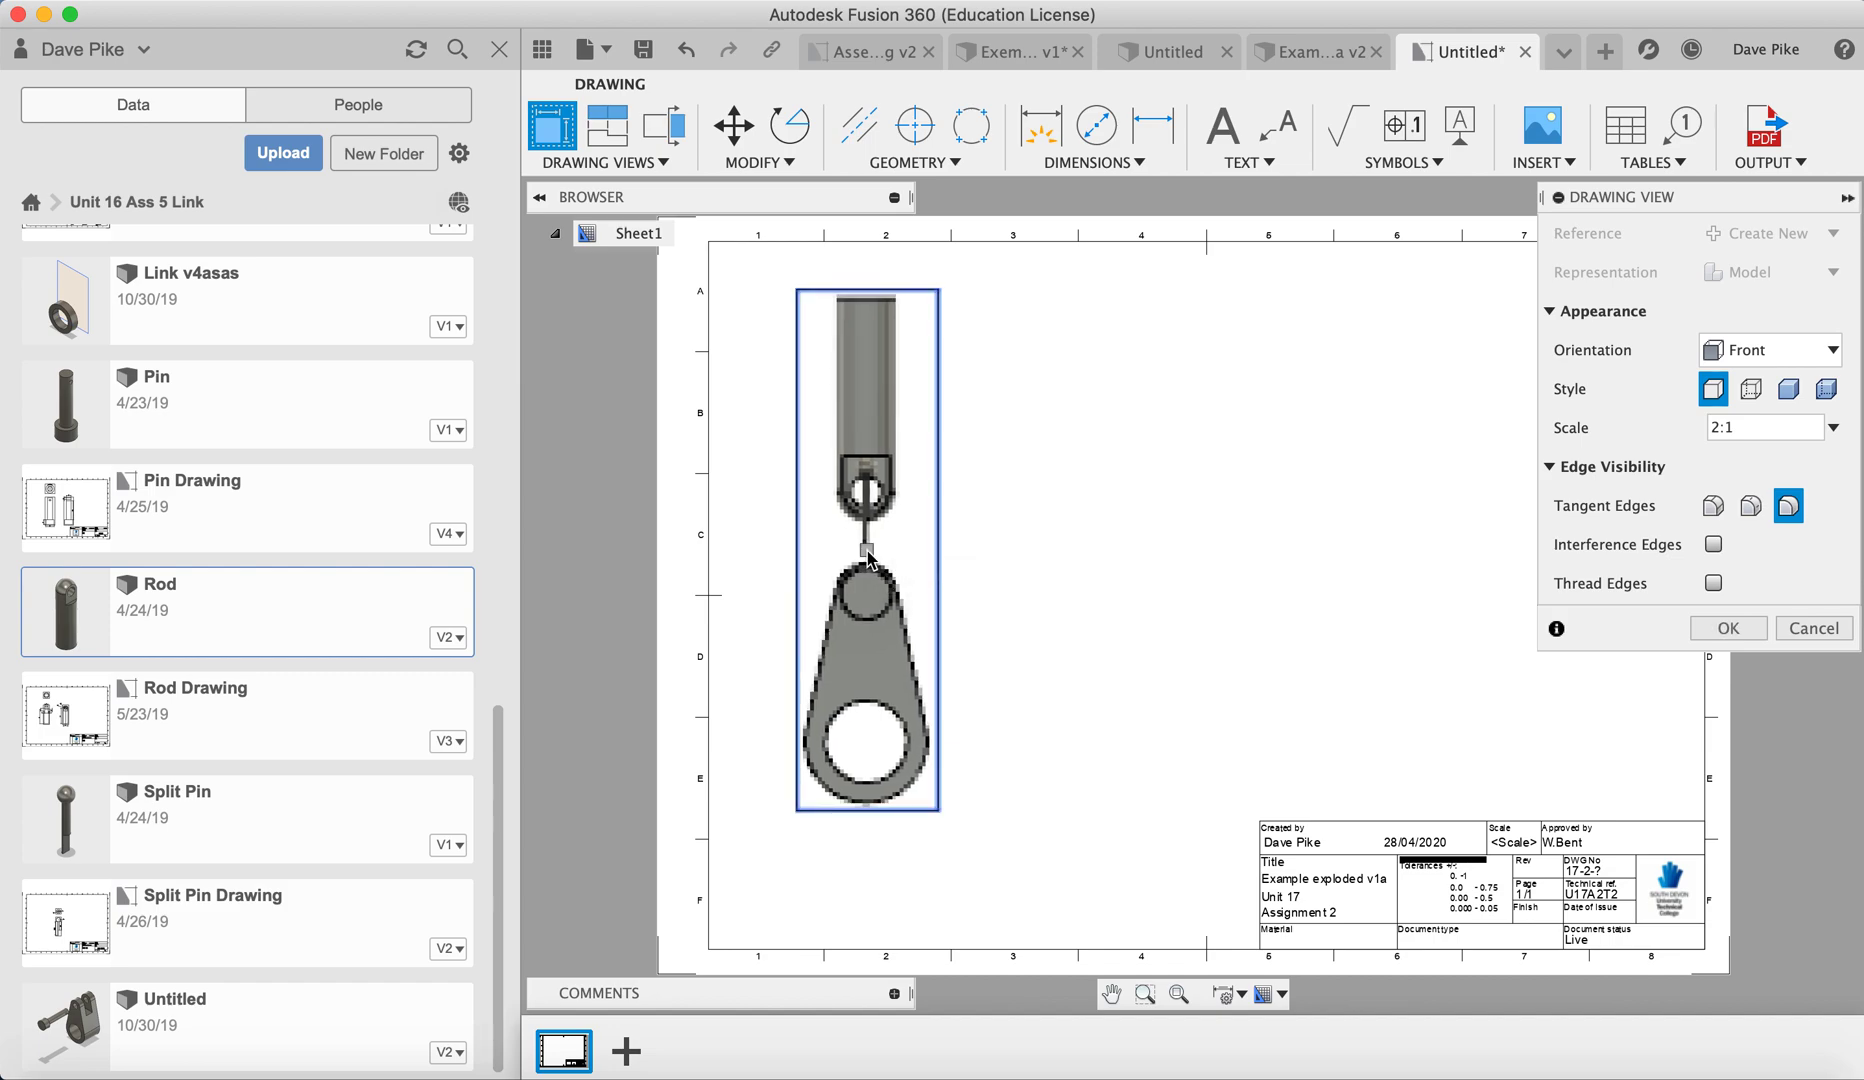
Finish placing the front base view and clear its selection
{"action": "key", "text": "Return"}
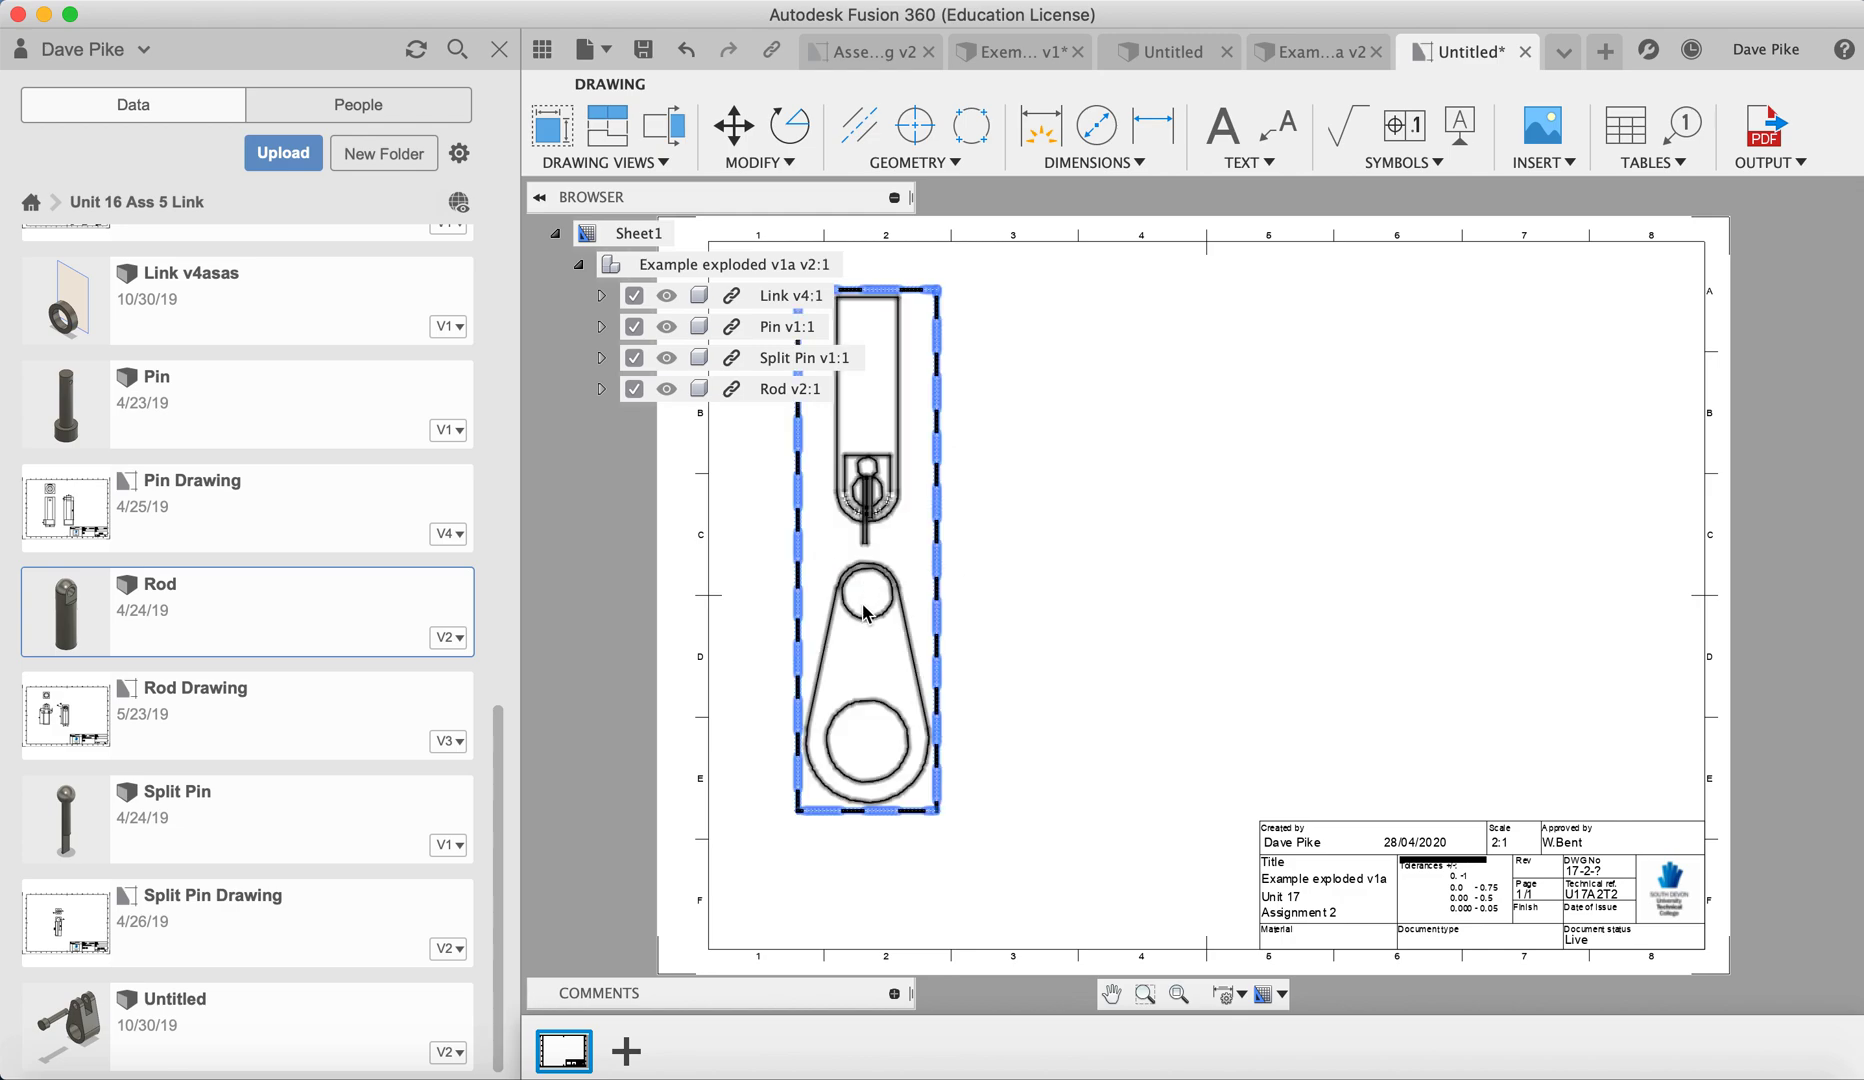
{"action": "key", "text": "Escape"}
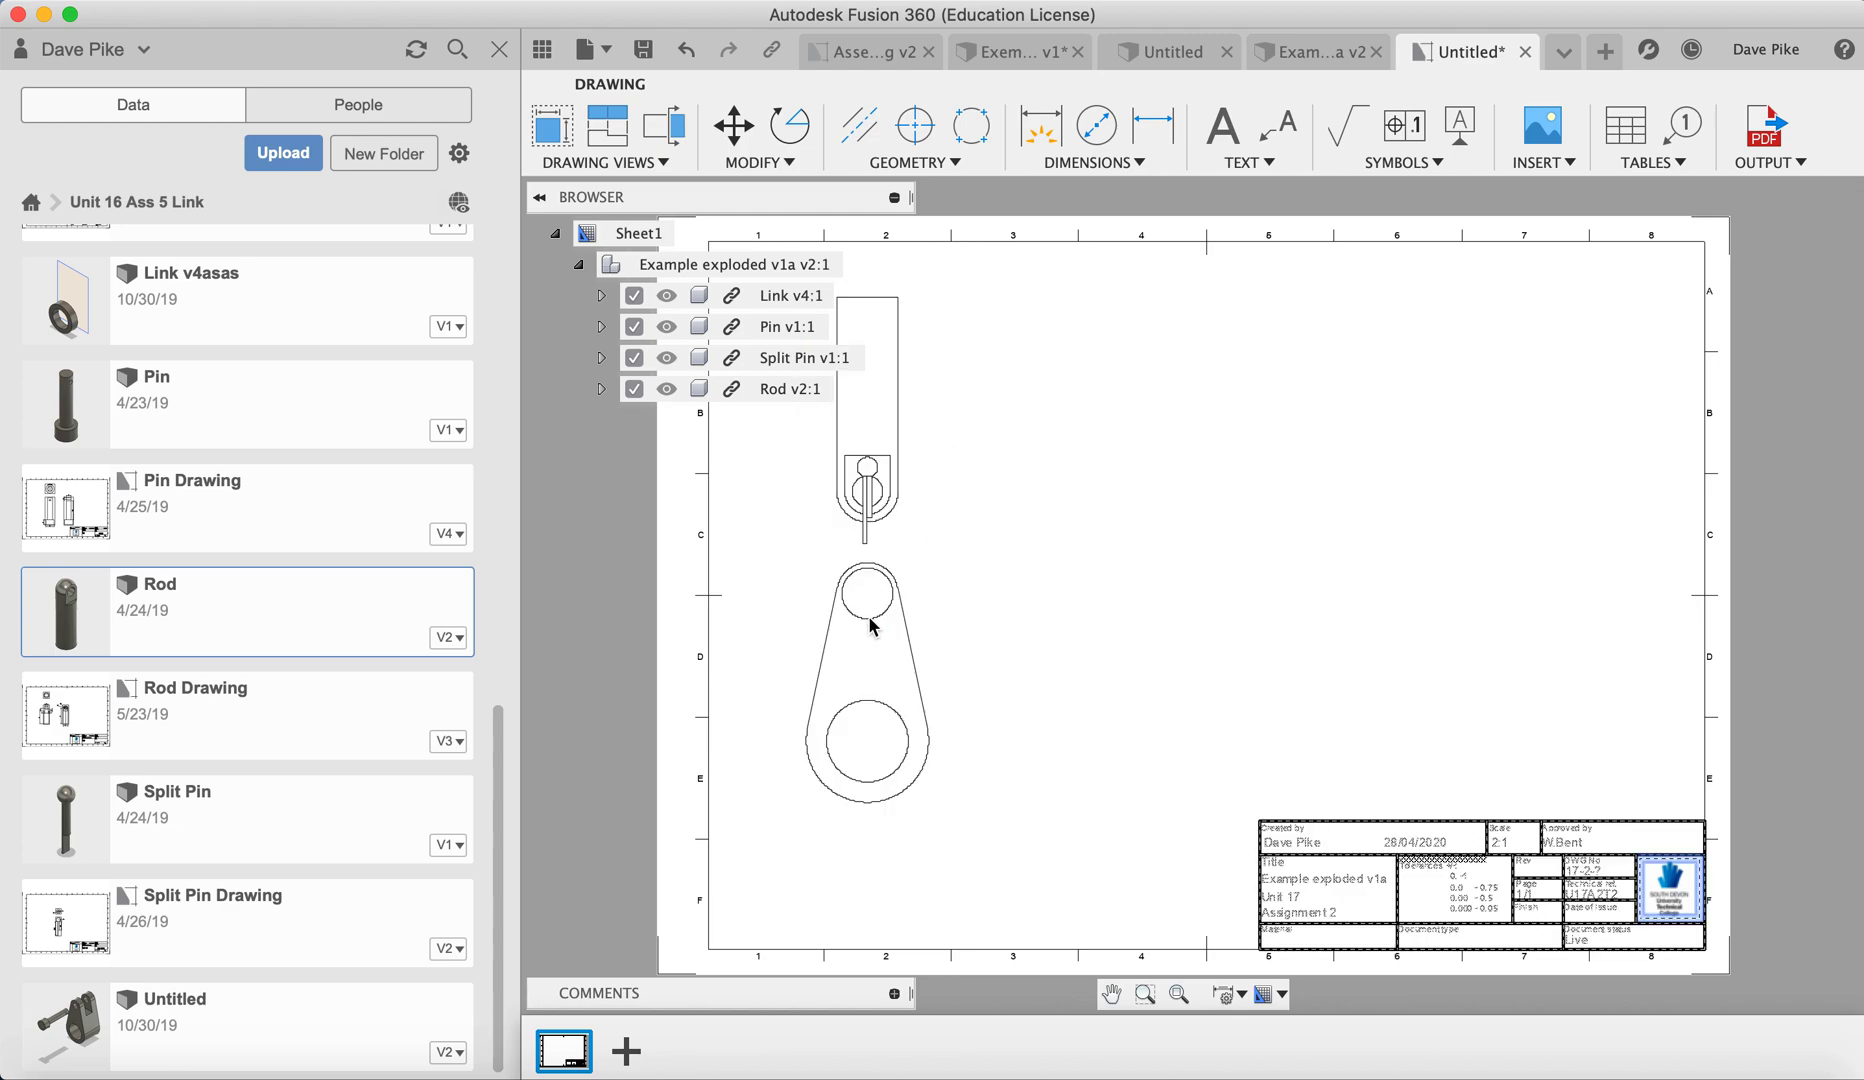
{"action": "left_click", "coordinate": [869, 618]}
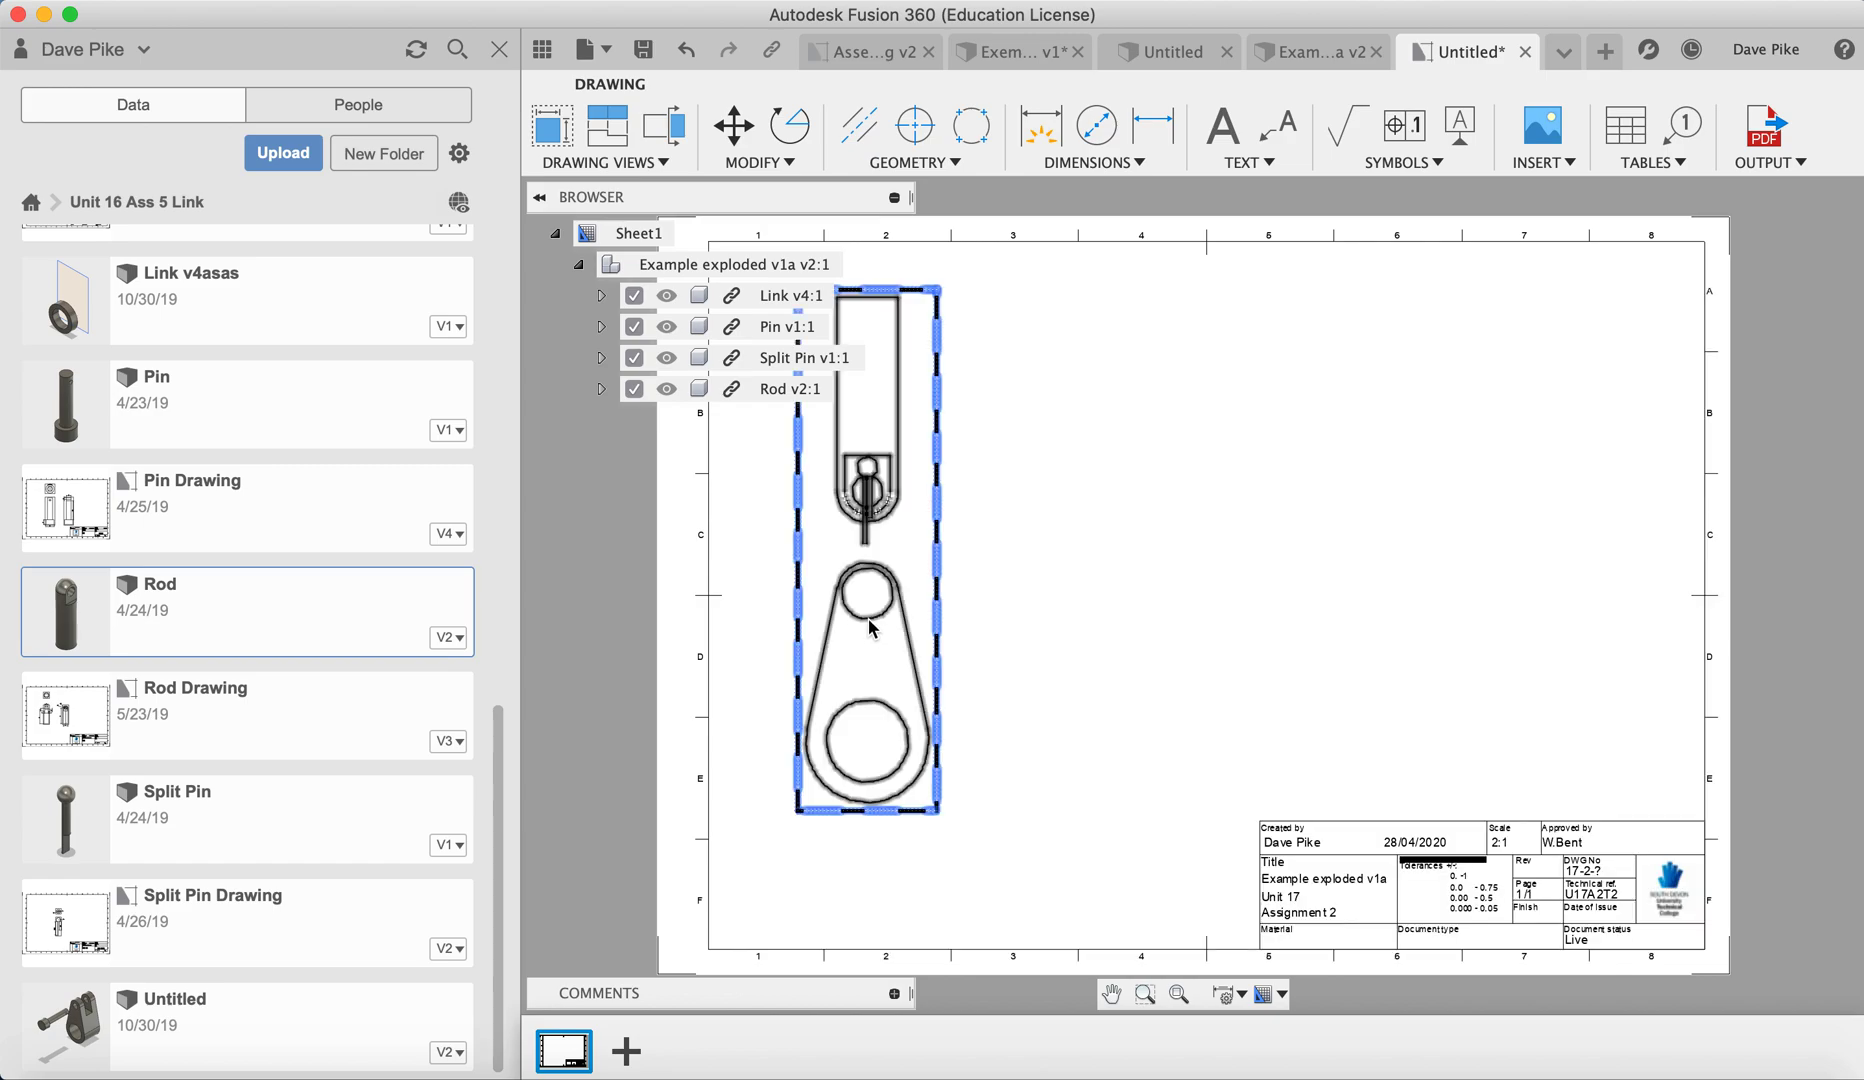
{"action": "key", "text": "Escape"}
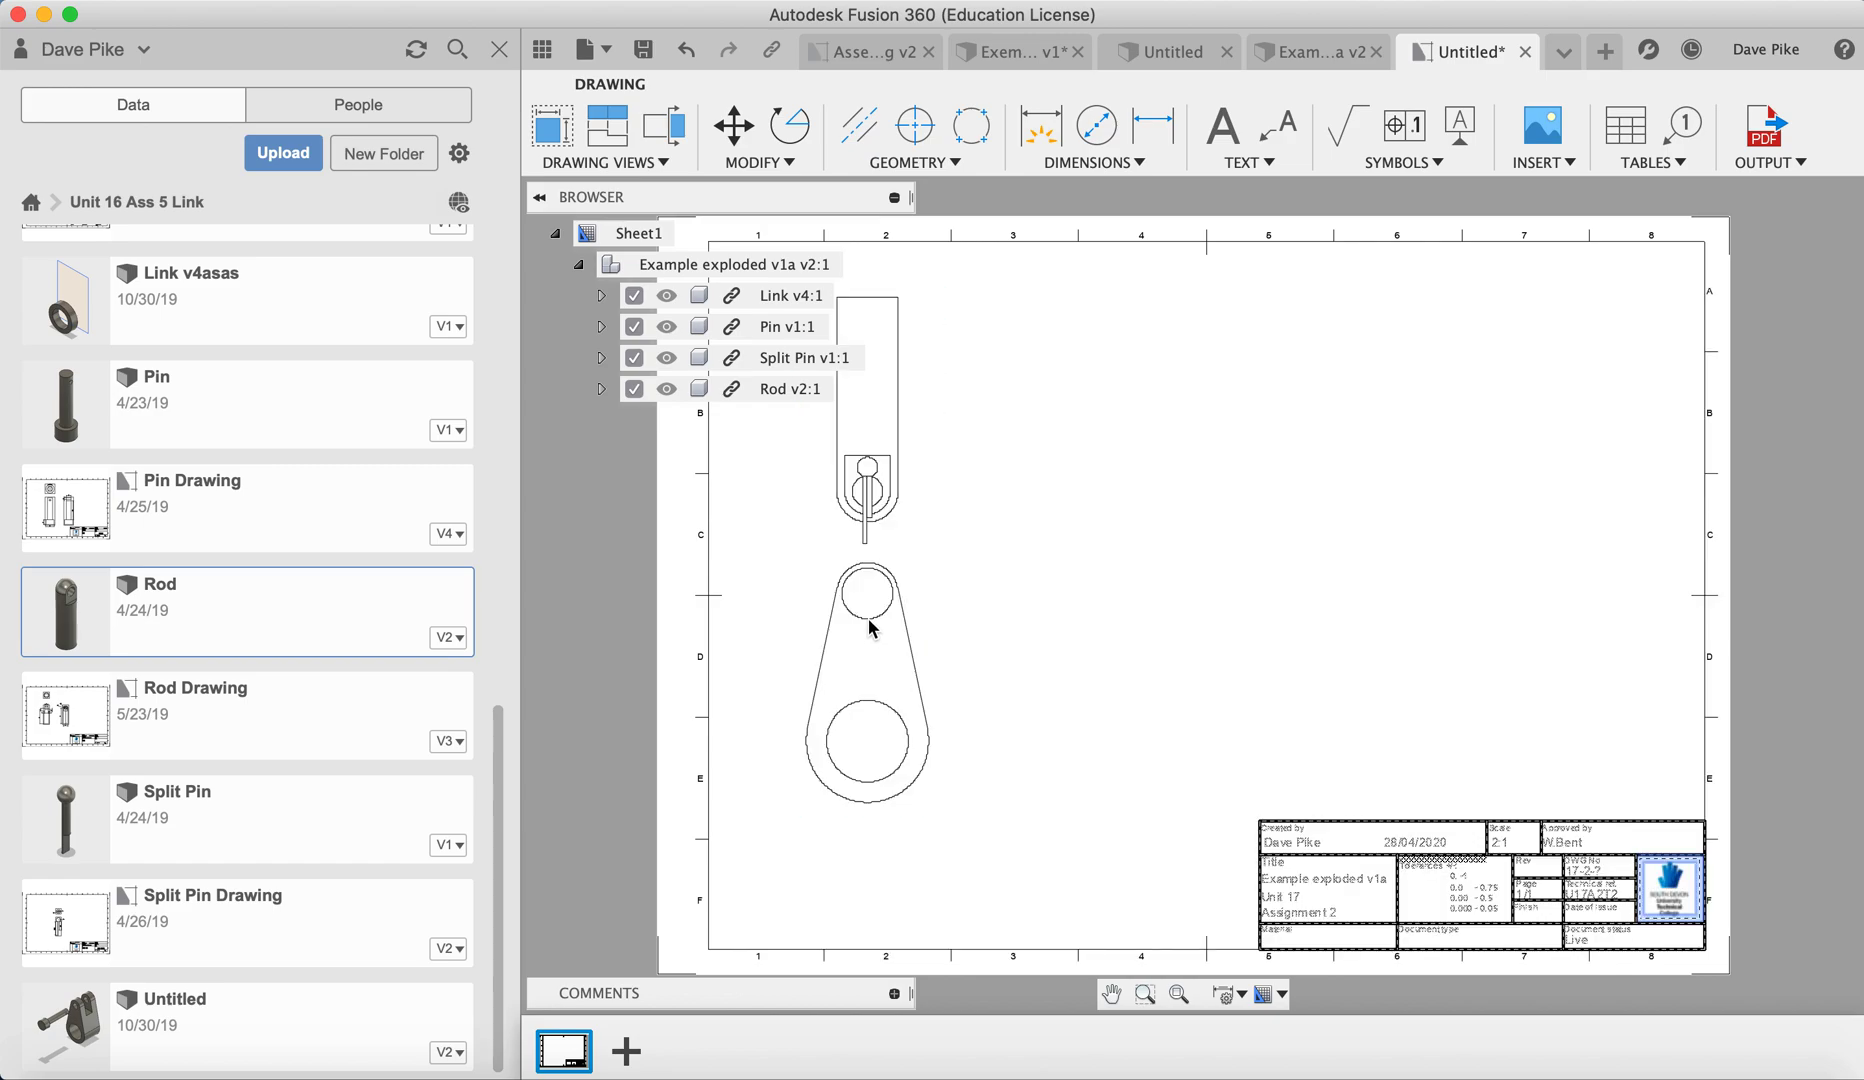
Project a side view from the front view and place it to its right
{"action": "right_click", "coordinate": [869, 626]}
{"action": "left_click", "coordinate": [925, 655]}
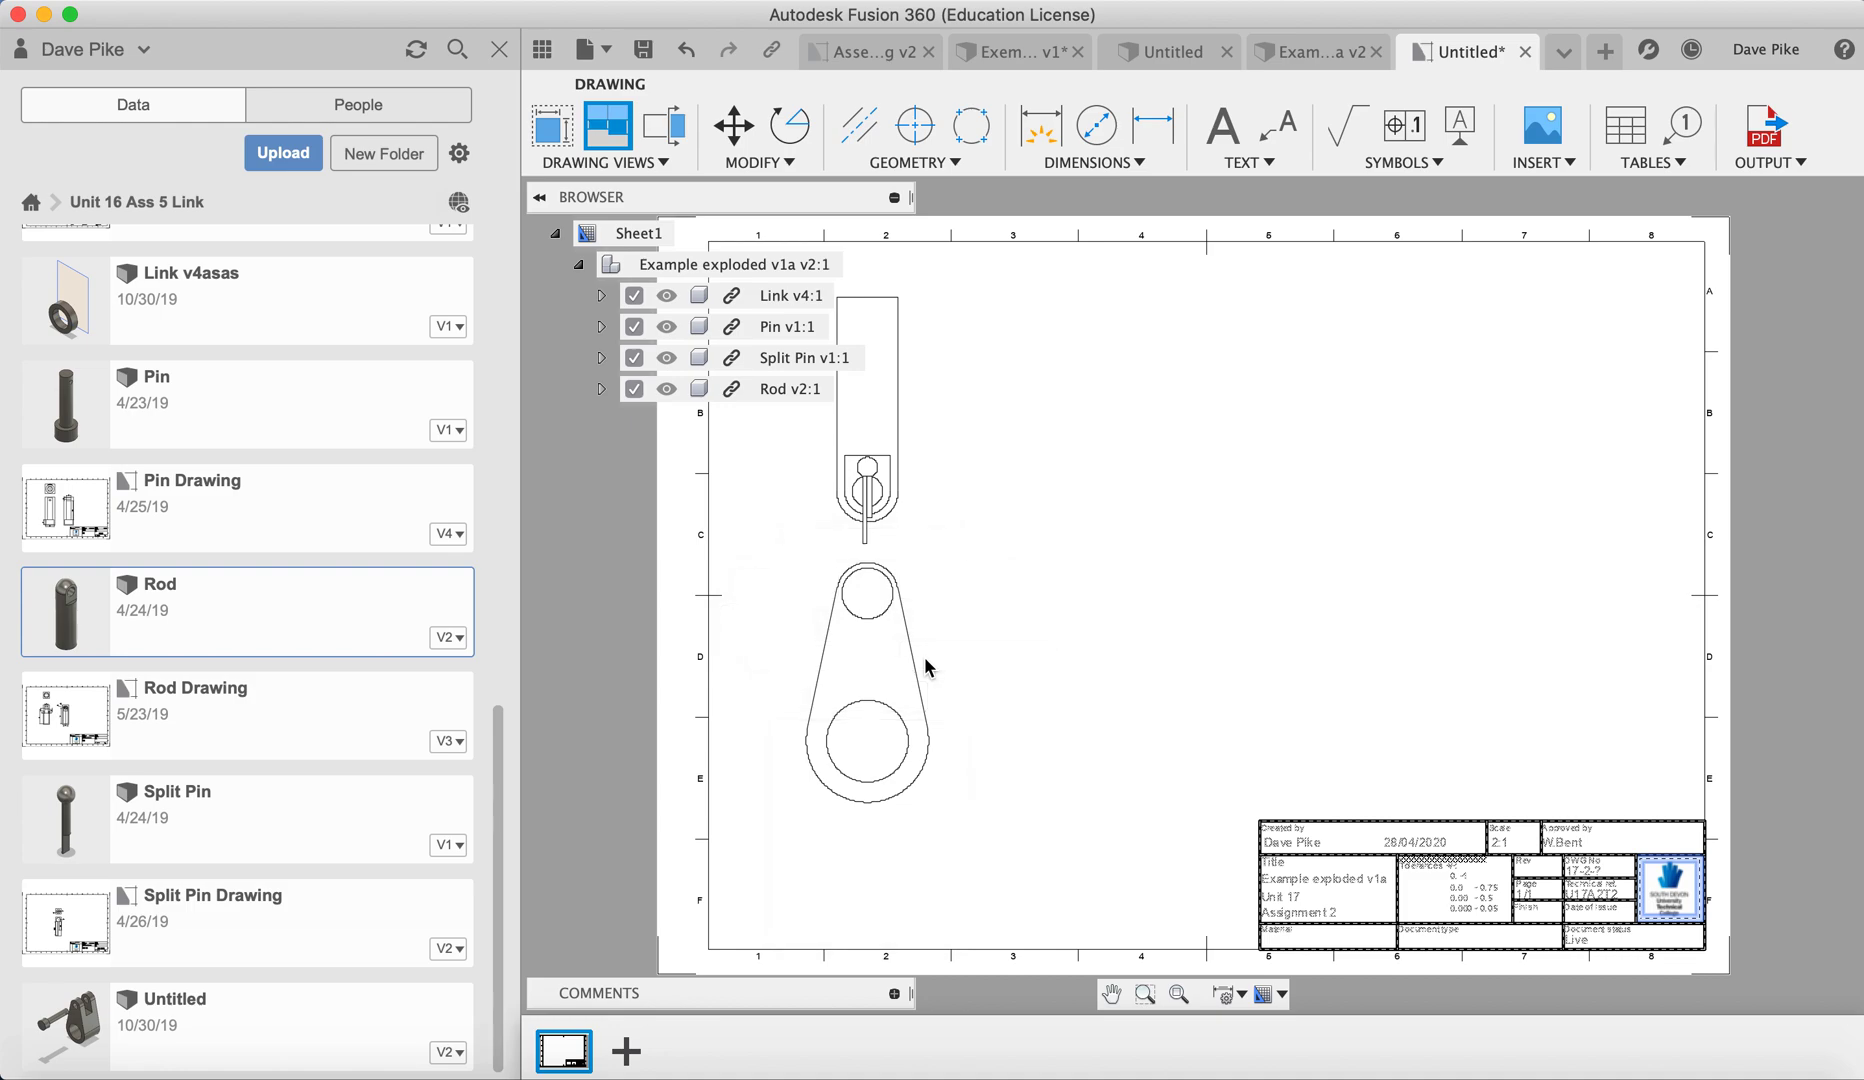
{"action": "left_click", "coordinate": [884, 607]}
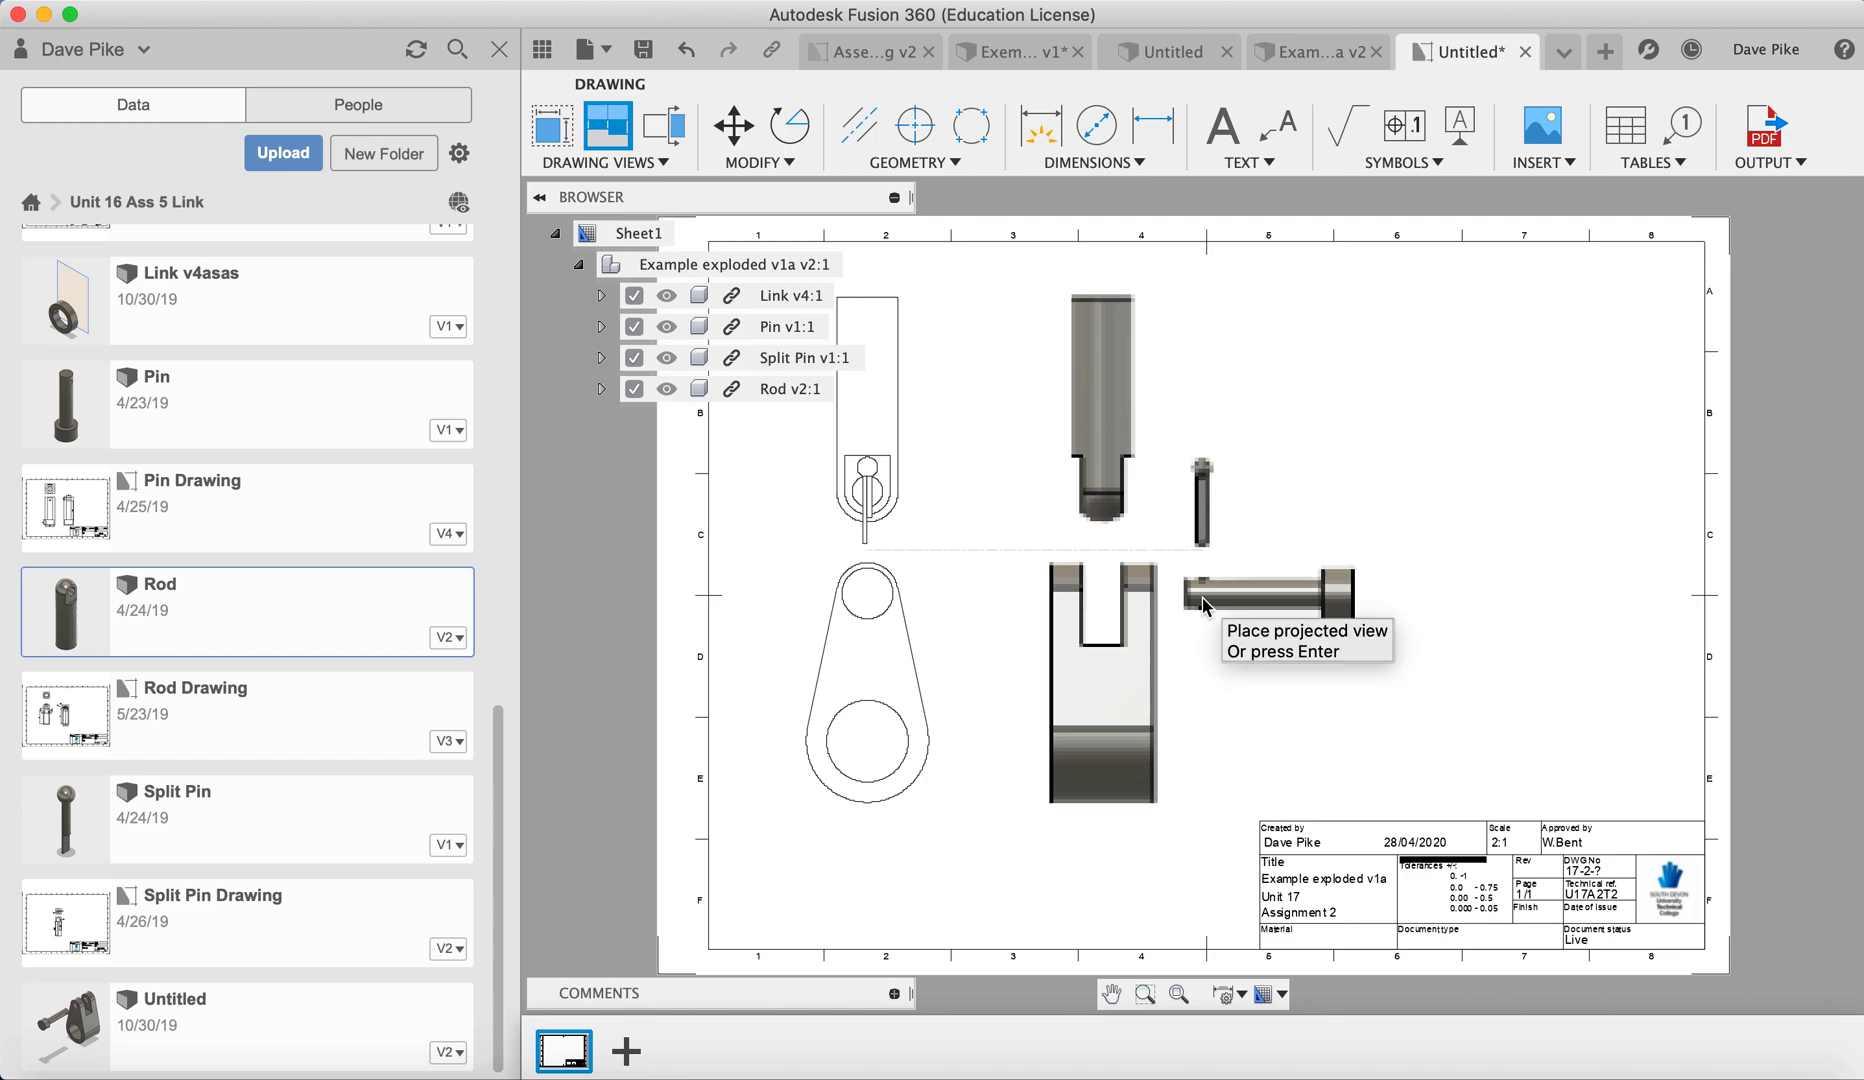
{"action": "left_click", "coordinate": [1201, 597]}
{"action": "key", "text": "Return"}
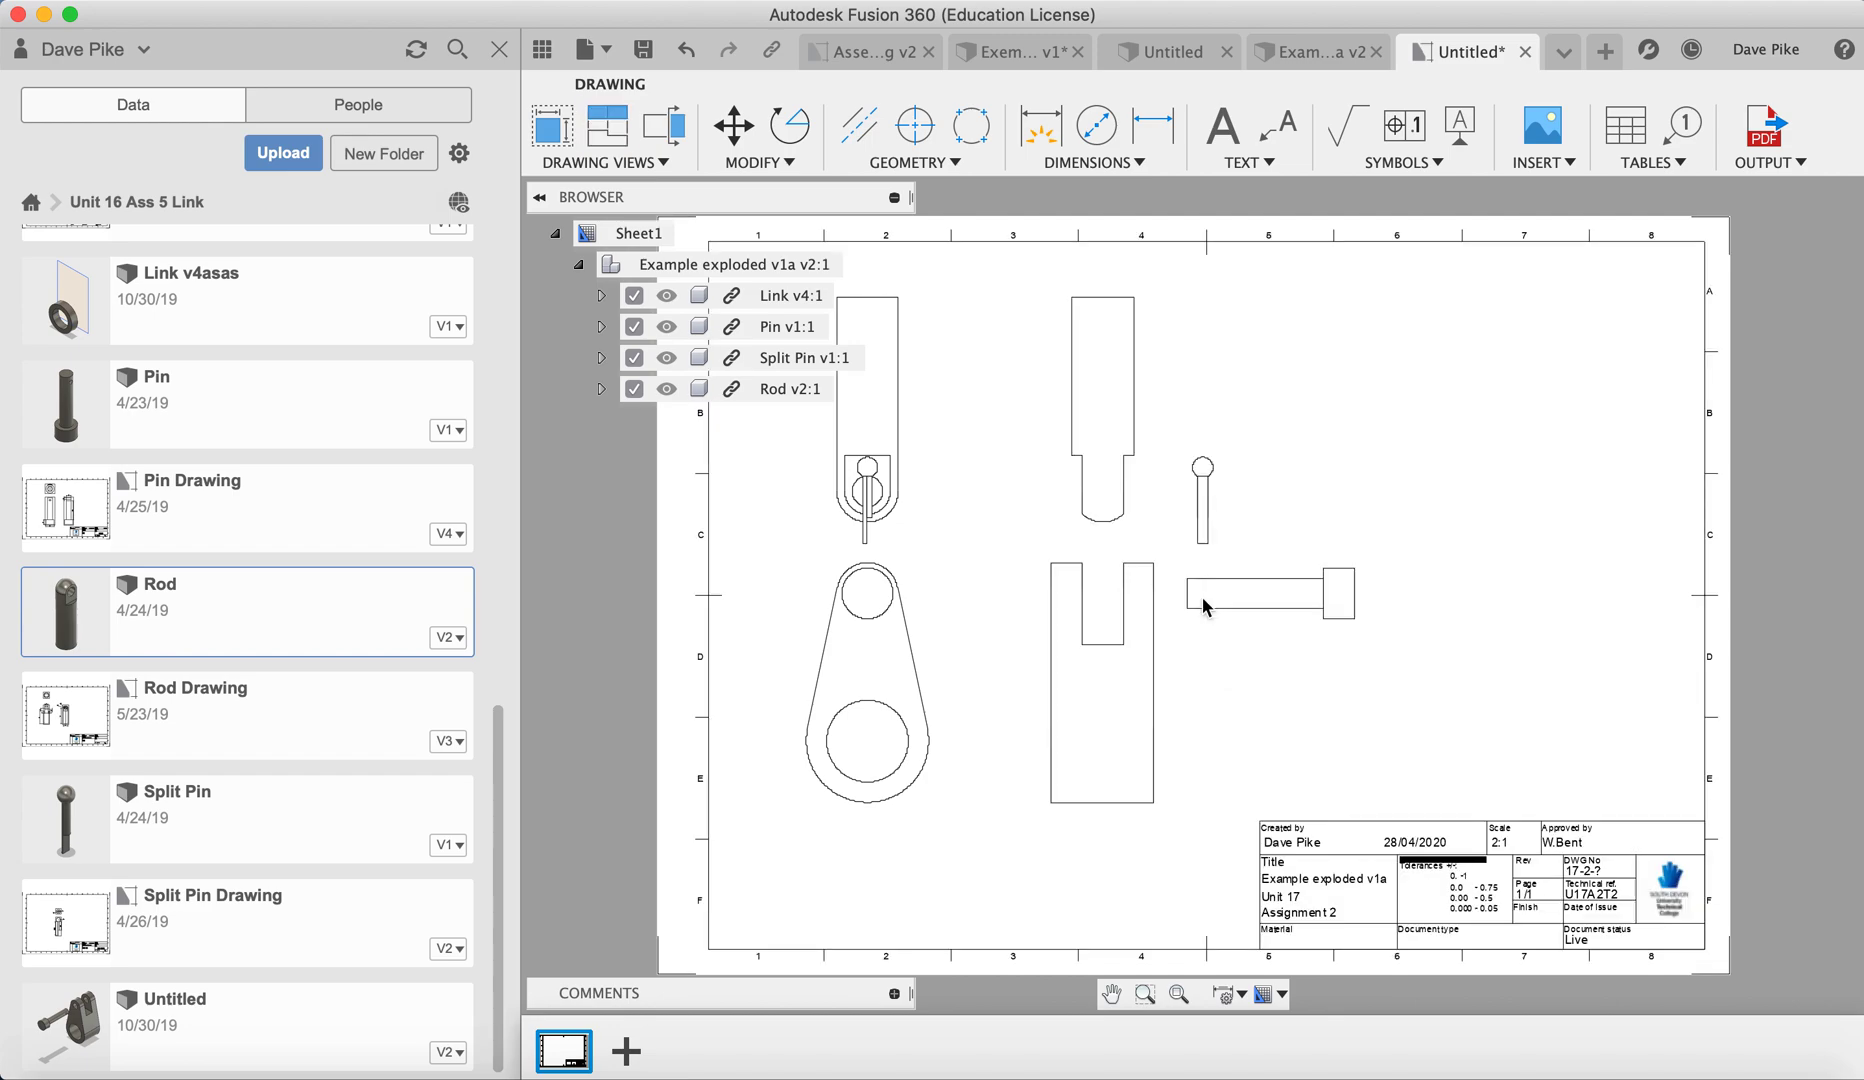
{"action": "left_click", "coordinate": [1086, 590]}
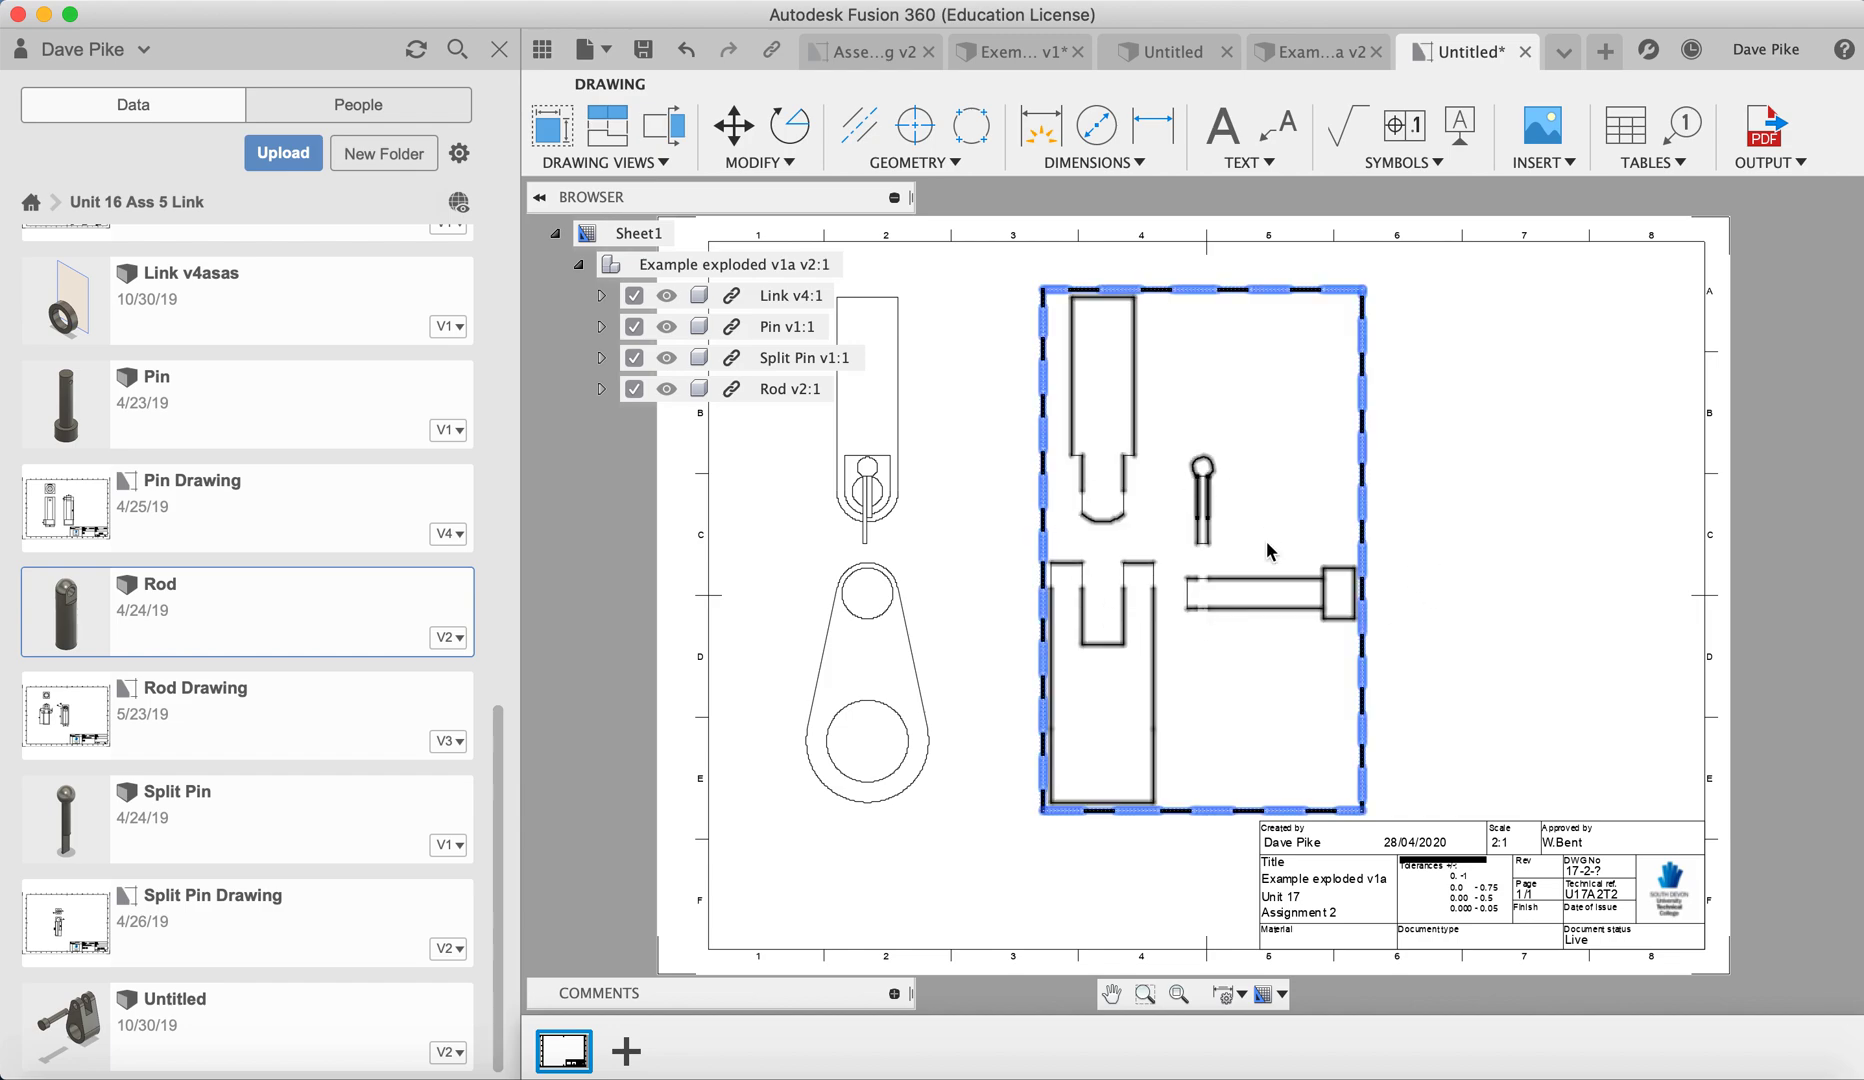
{"action": "left_click", "coordinate": [949, 594]}
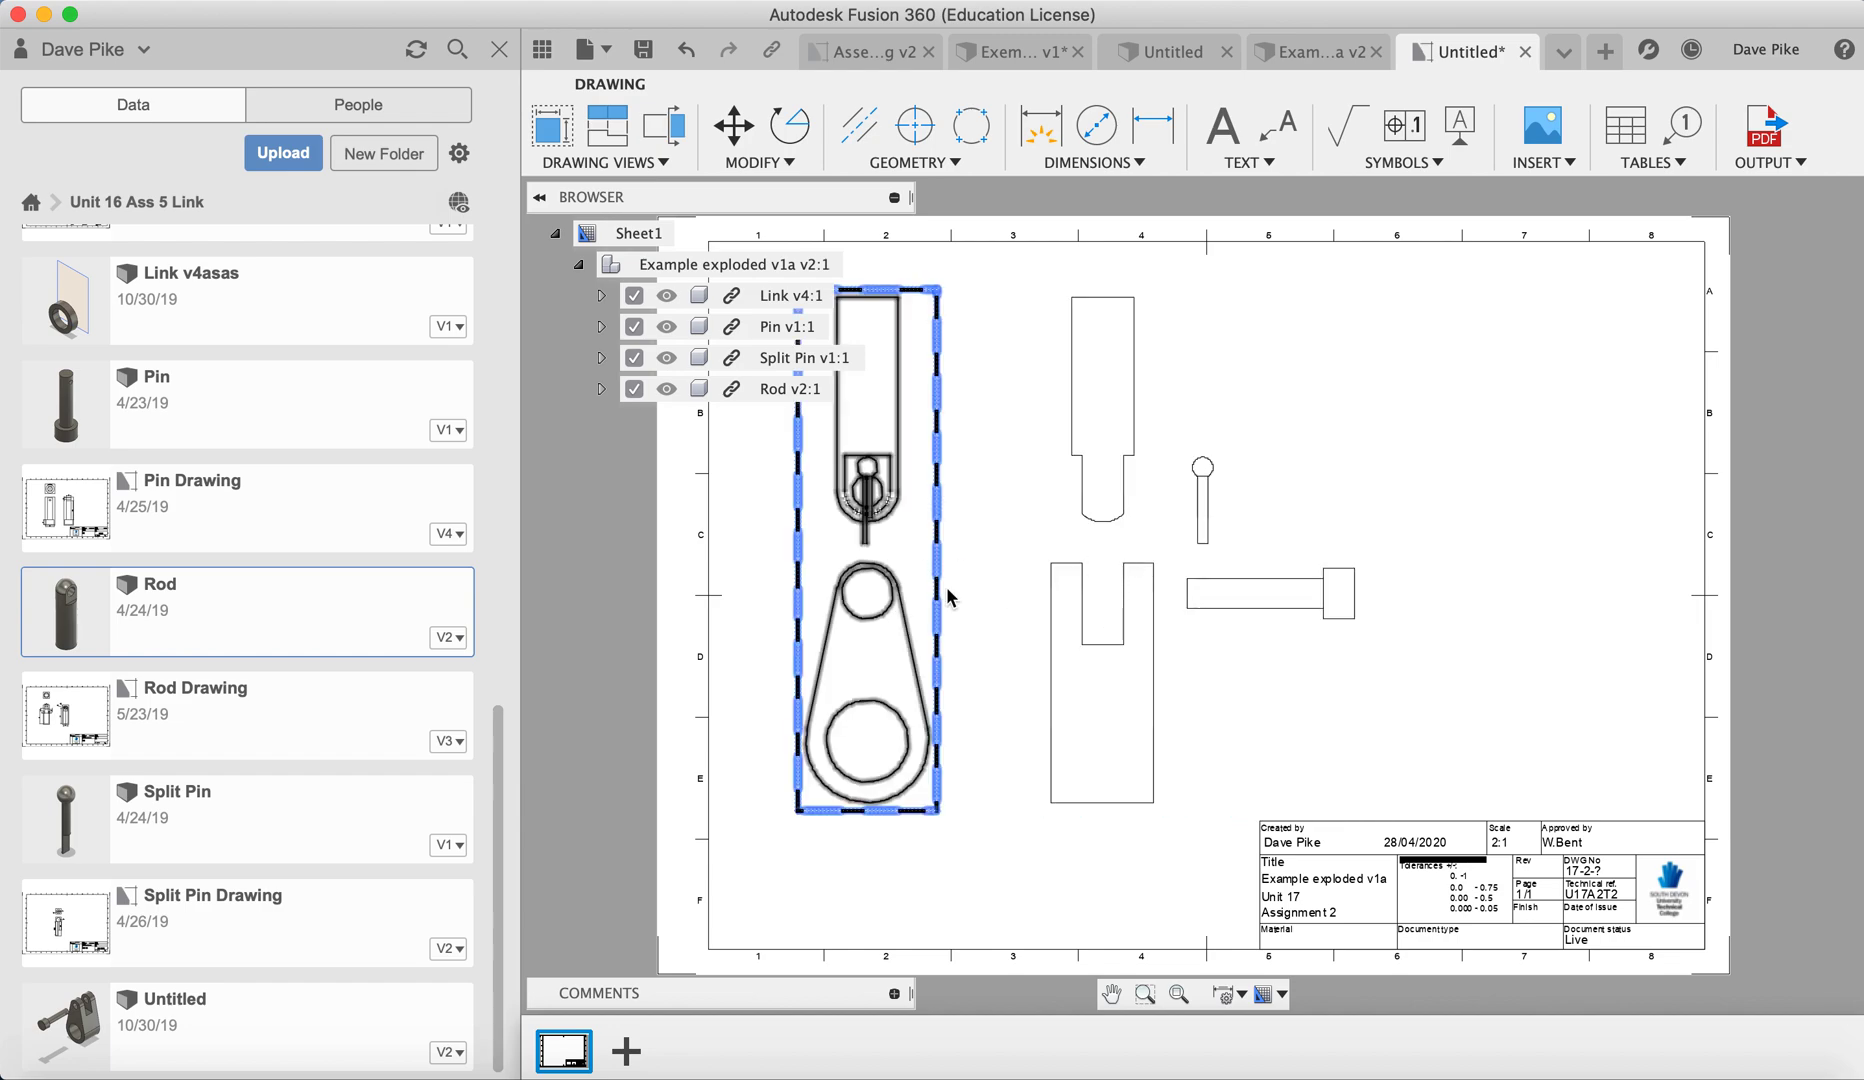
{"action": "left_click", "coordinate": [1090, 625]}
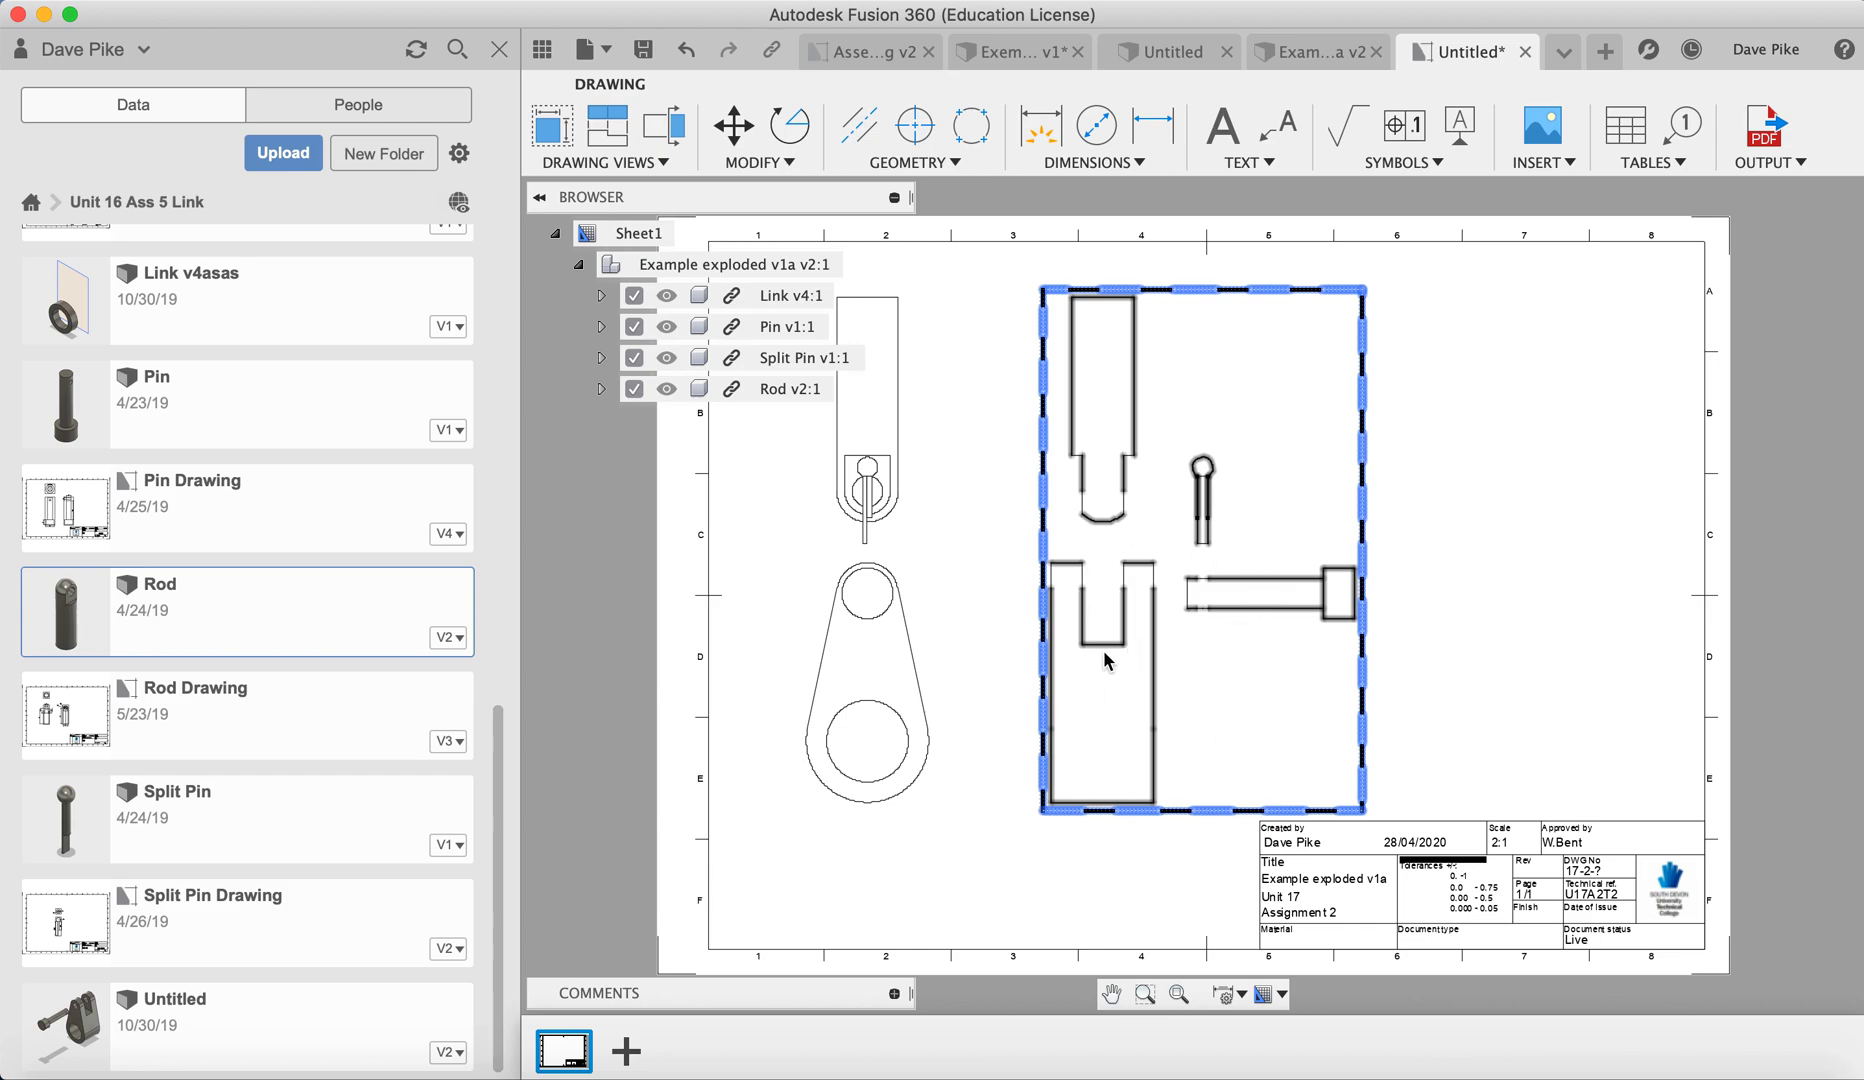
{"action": "left_click", "coordinate": [1657, 172]}
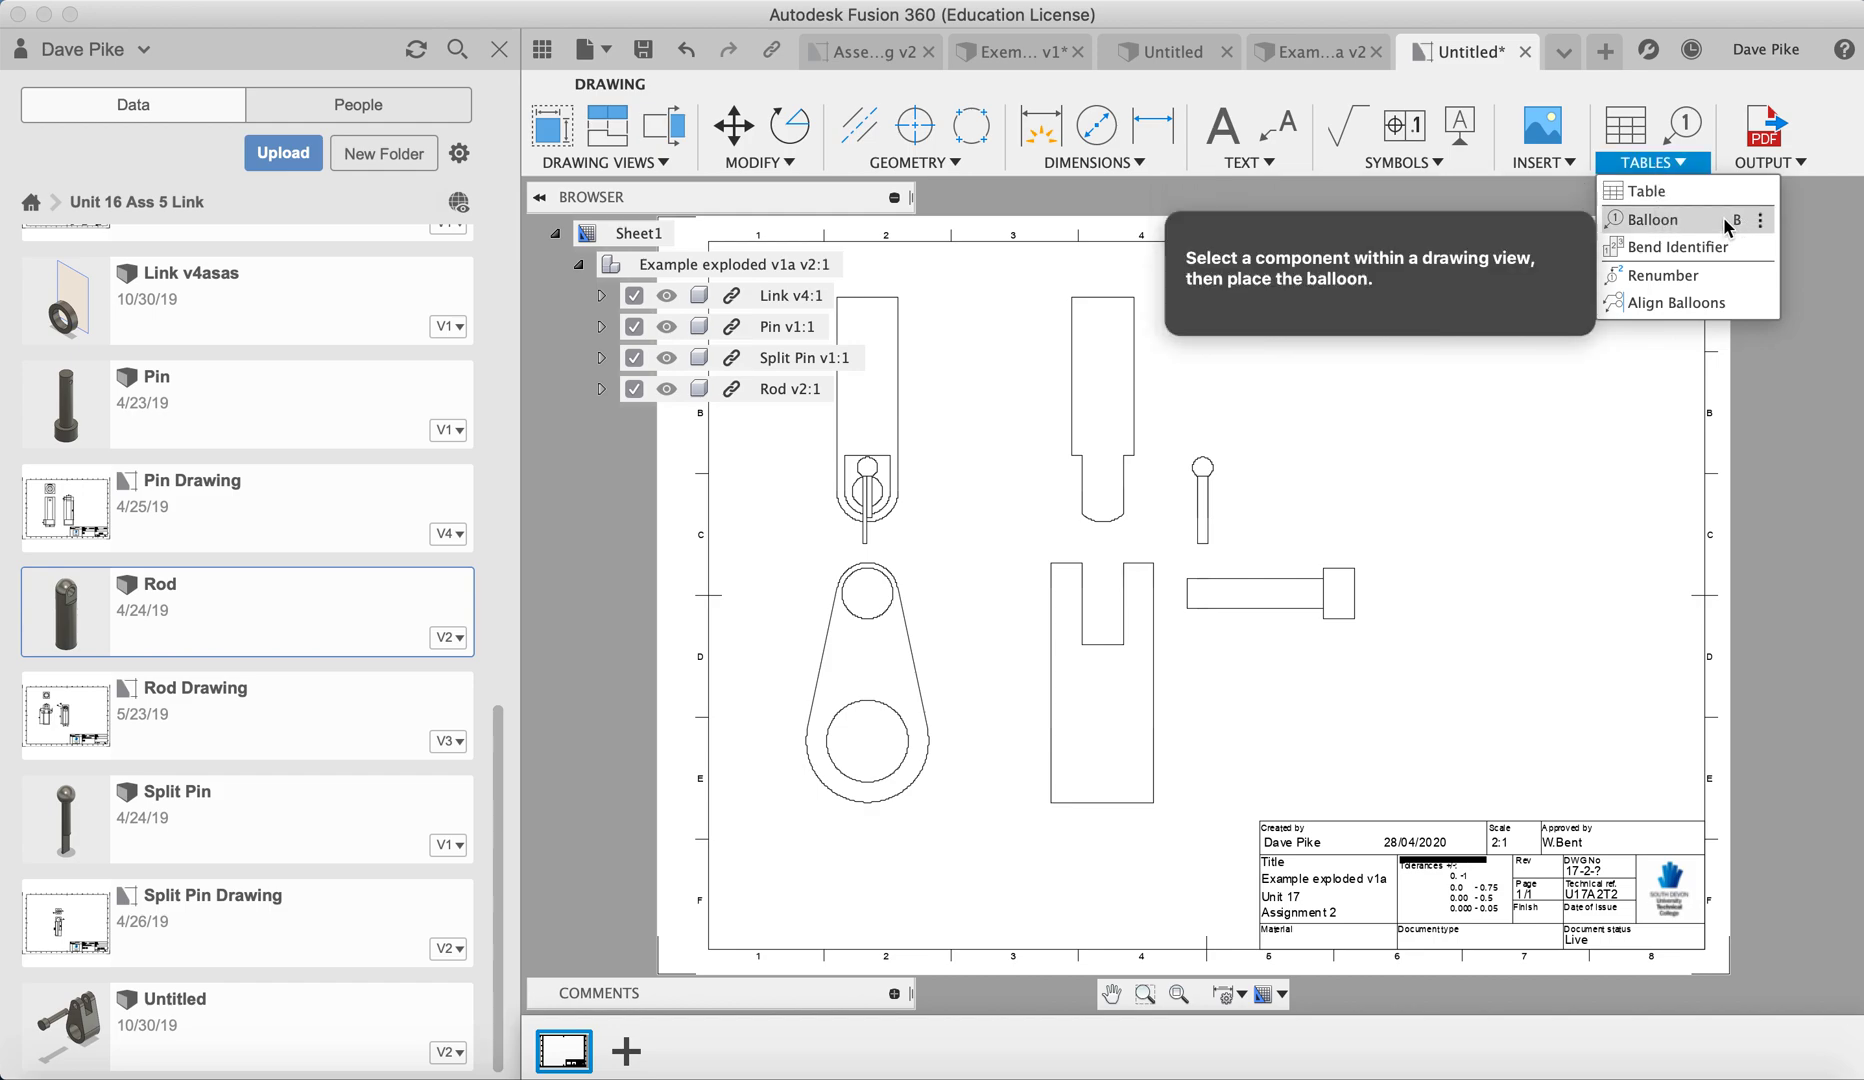
Balloon the rod, split pin, pin and link as items 4, 3, 2 and 1
{"action": "left_click", "coordinate": [1652, 221]}
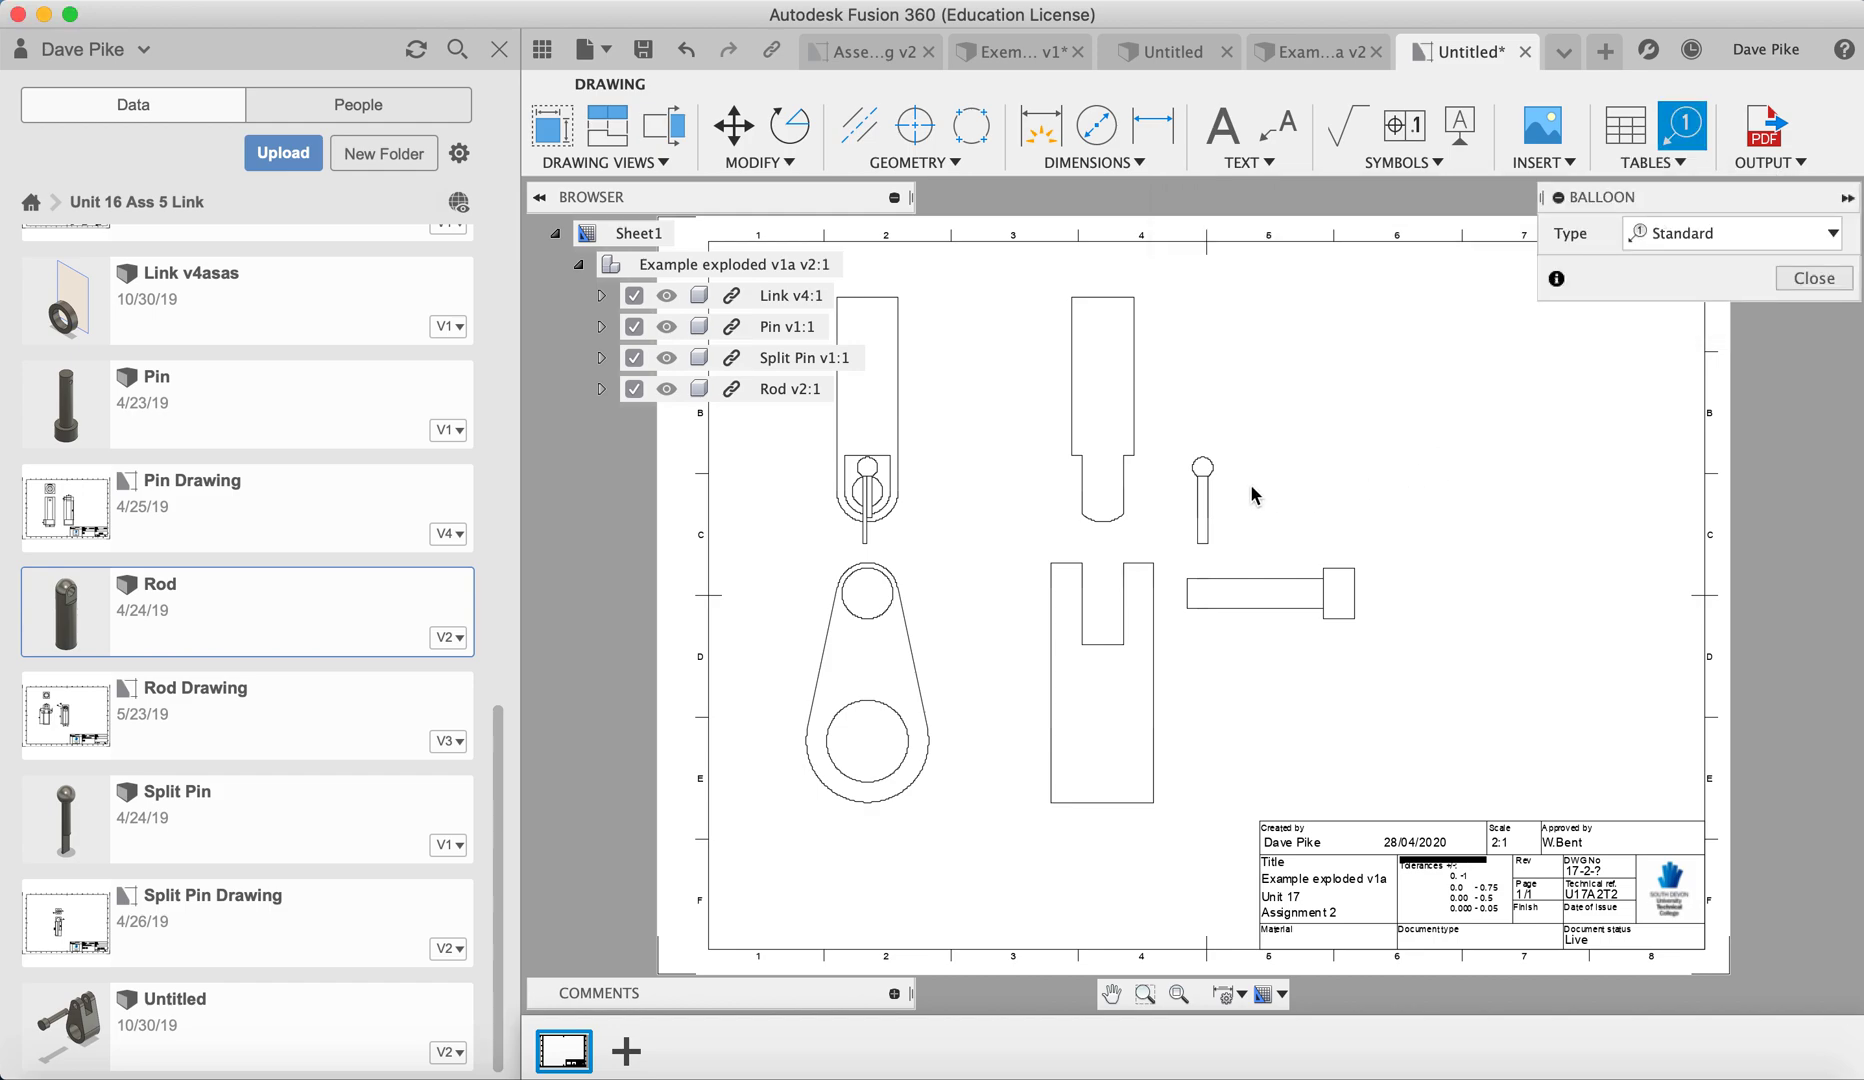
{"action": "left_click", "coordinate": [1137, 455]}
{"action": "left_click", "coordinate": [1185, 395]}
{"action": "left_click", "coordinate": [1208, 462]}
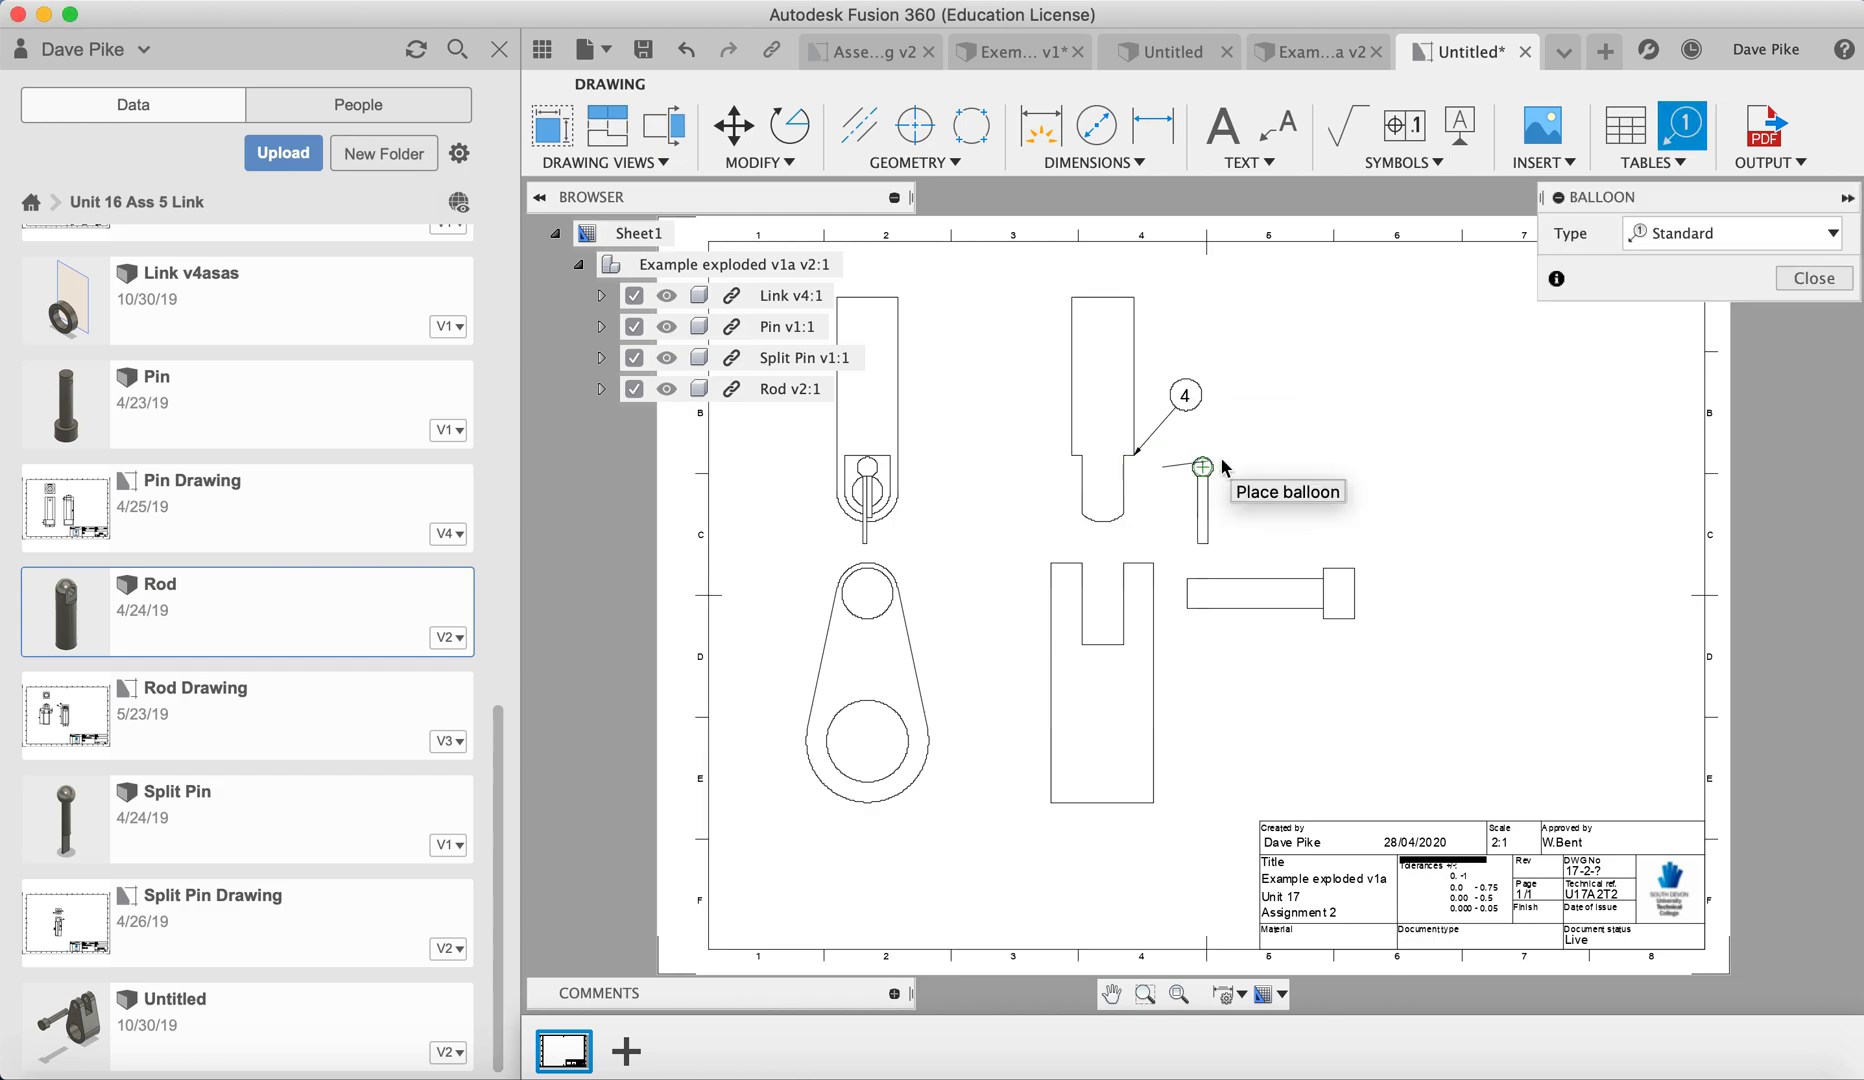
{"action": "left_click", "coordinate": [1270, 442]}
{"action": "key", "text": "Escape"}
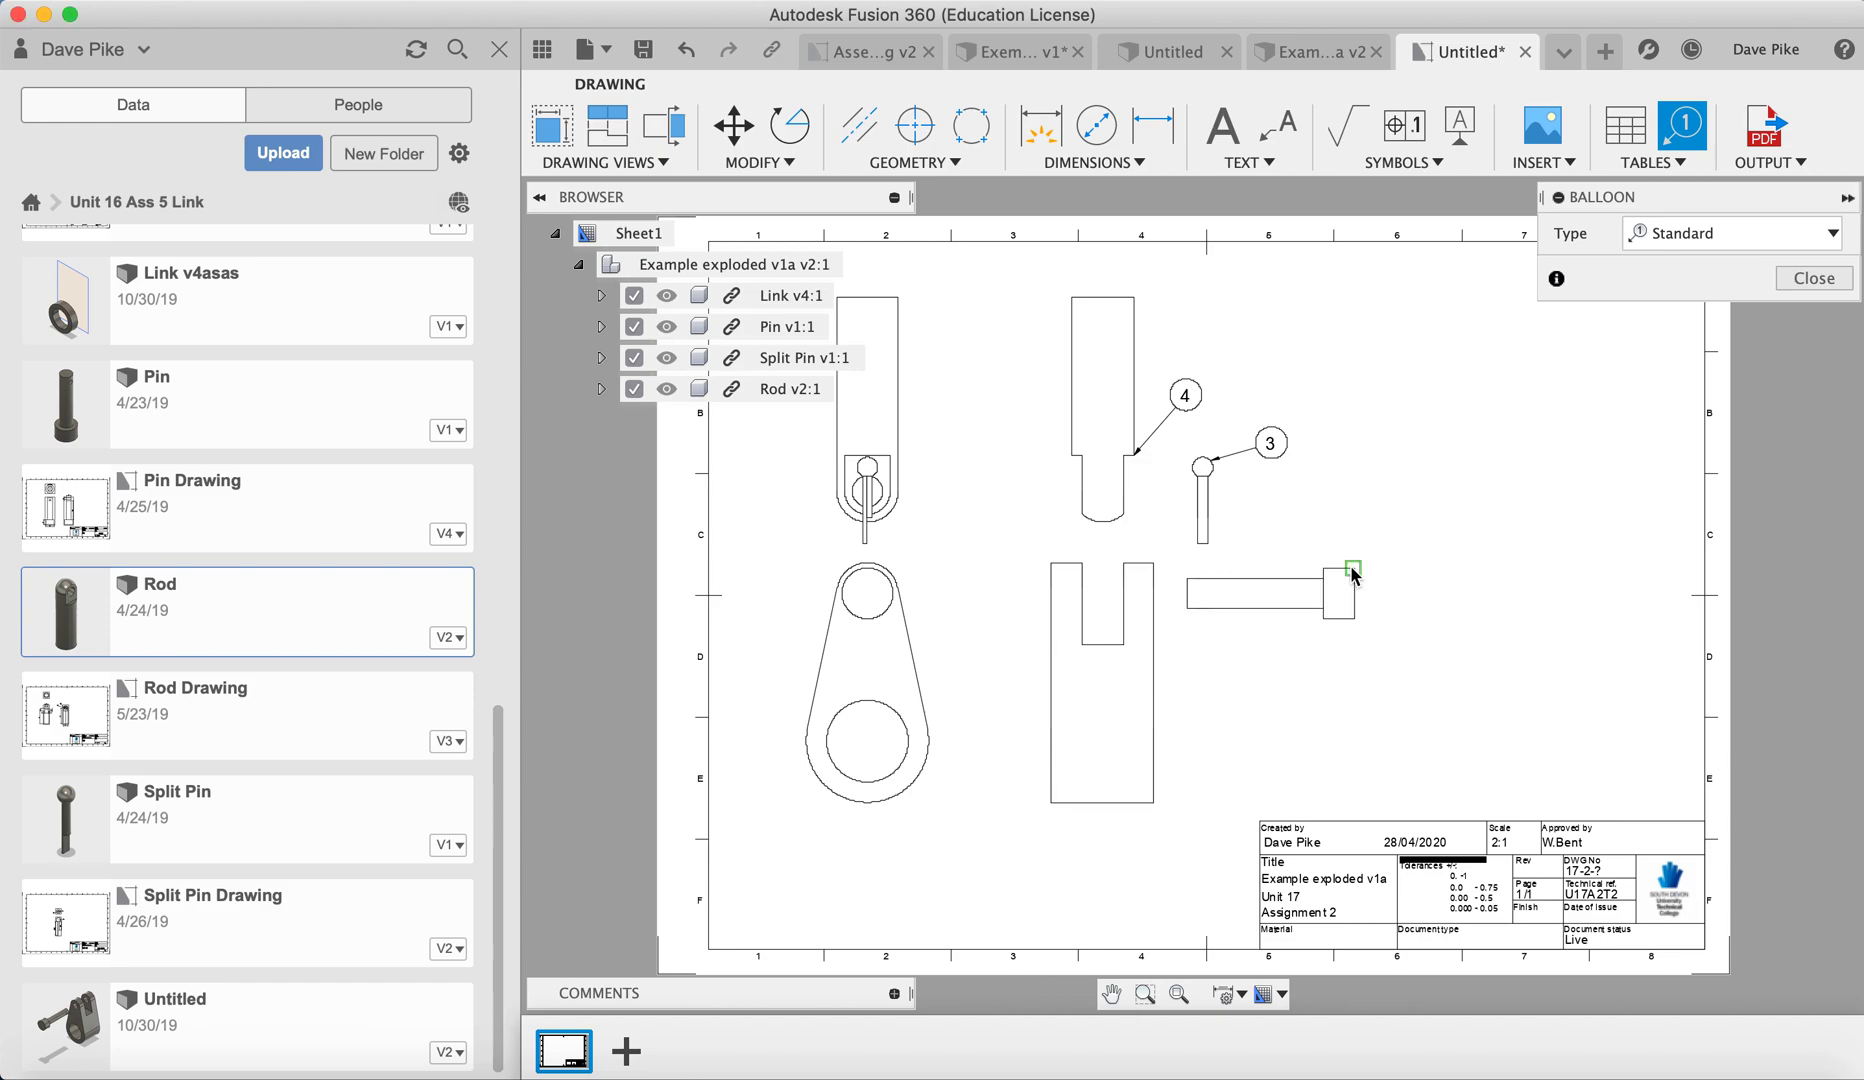
{"action": "left_click", "coordinate": [1354, 570]}
{"action": "left_click", "coordinate": [1420, 568]}
{"action": "left_click", "coordinate": [1156, 708]}
{"action": "left_click", "coordinate": [1238, 708]}
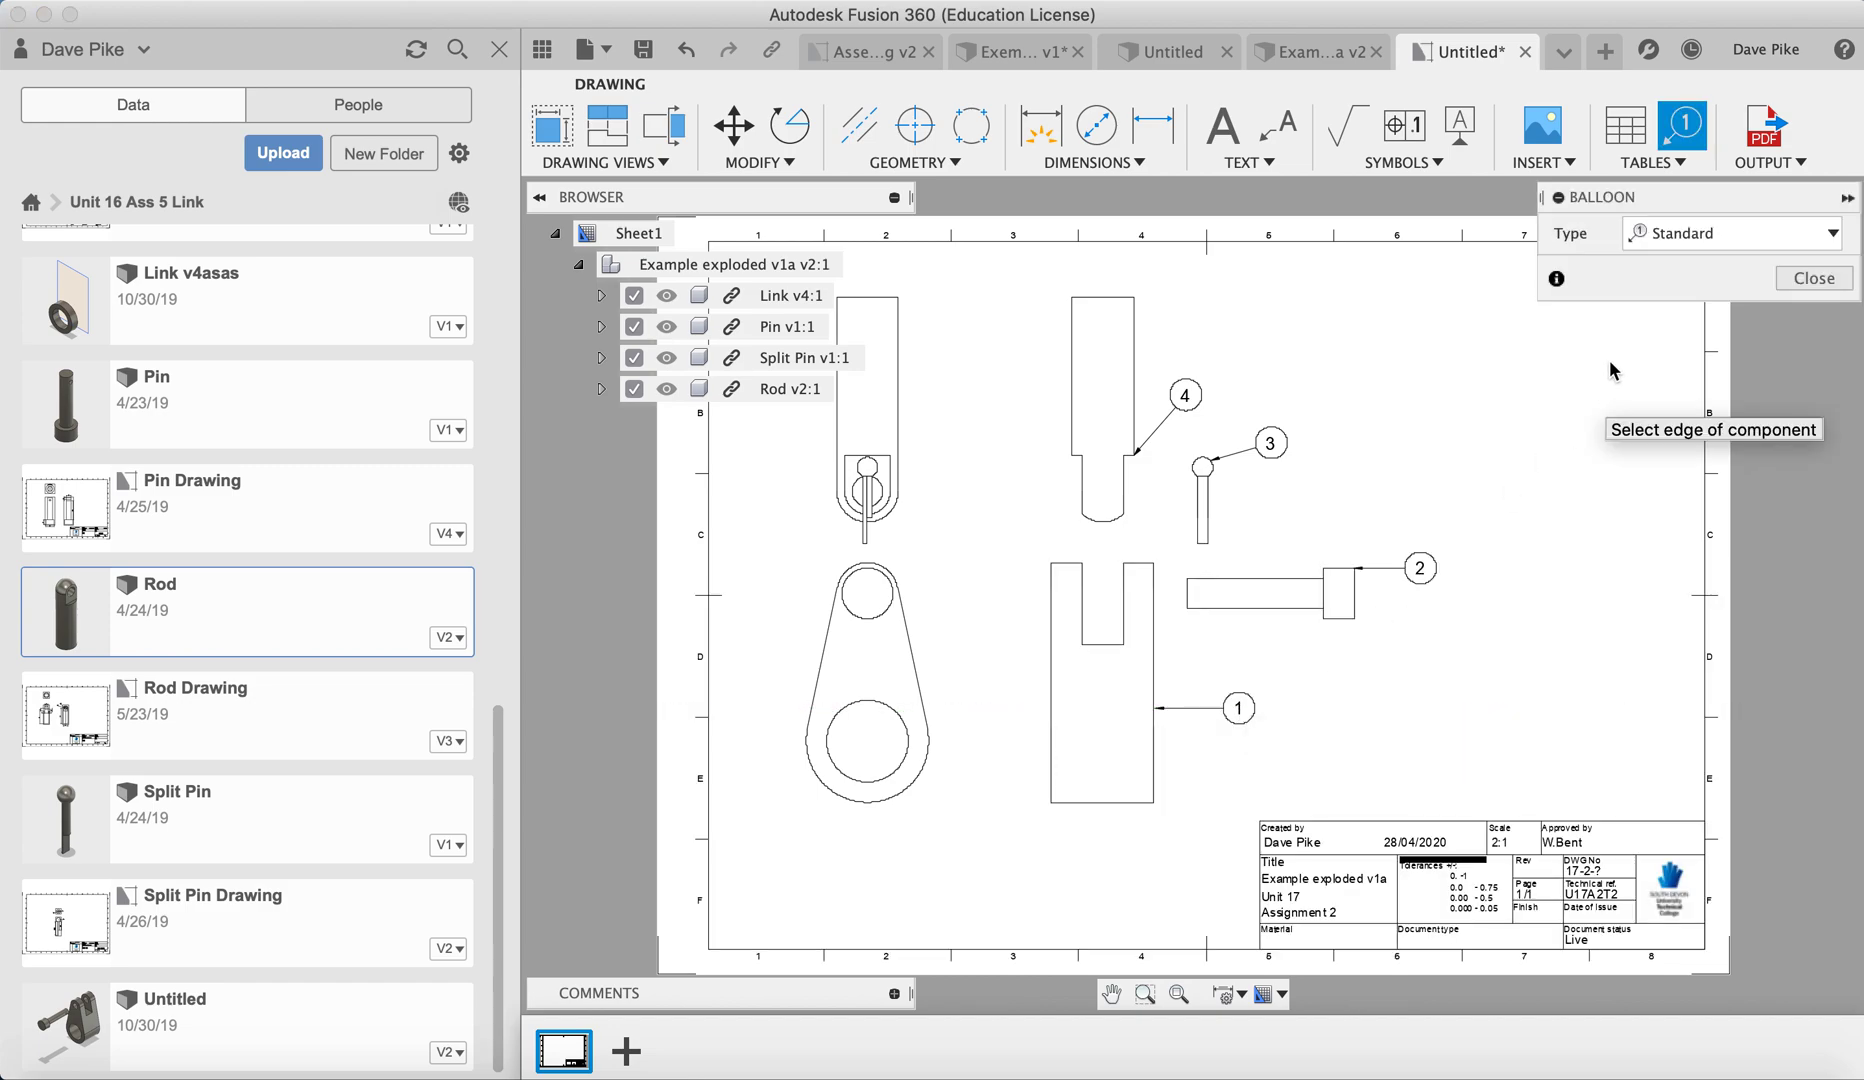
{"action": "left_click", "coordinate": [1628, 133]}
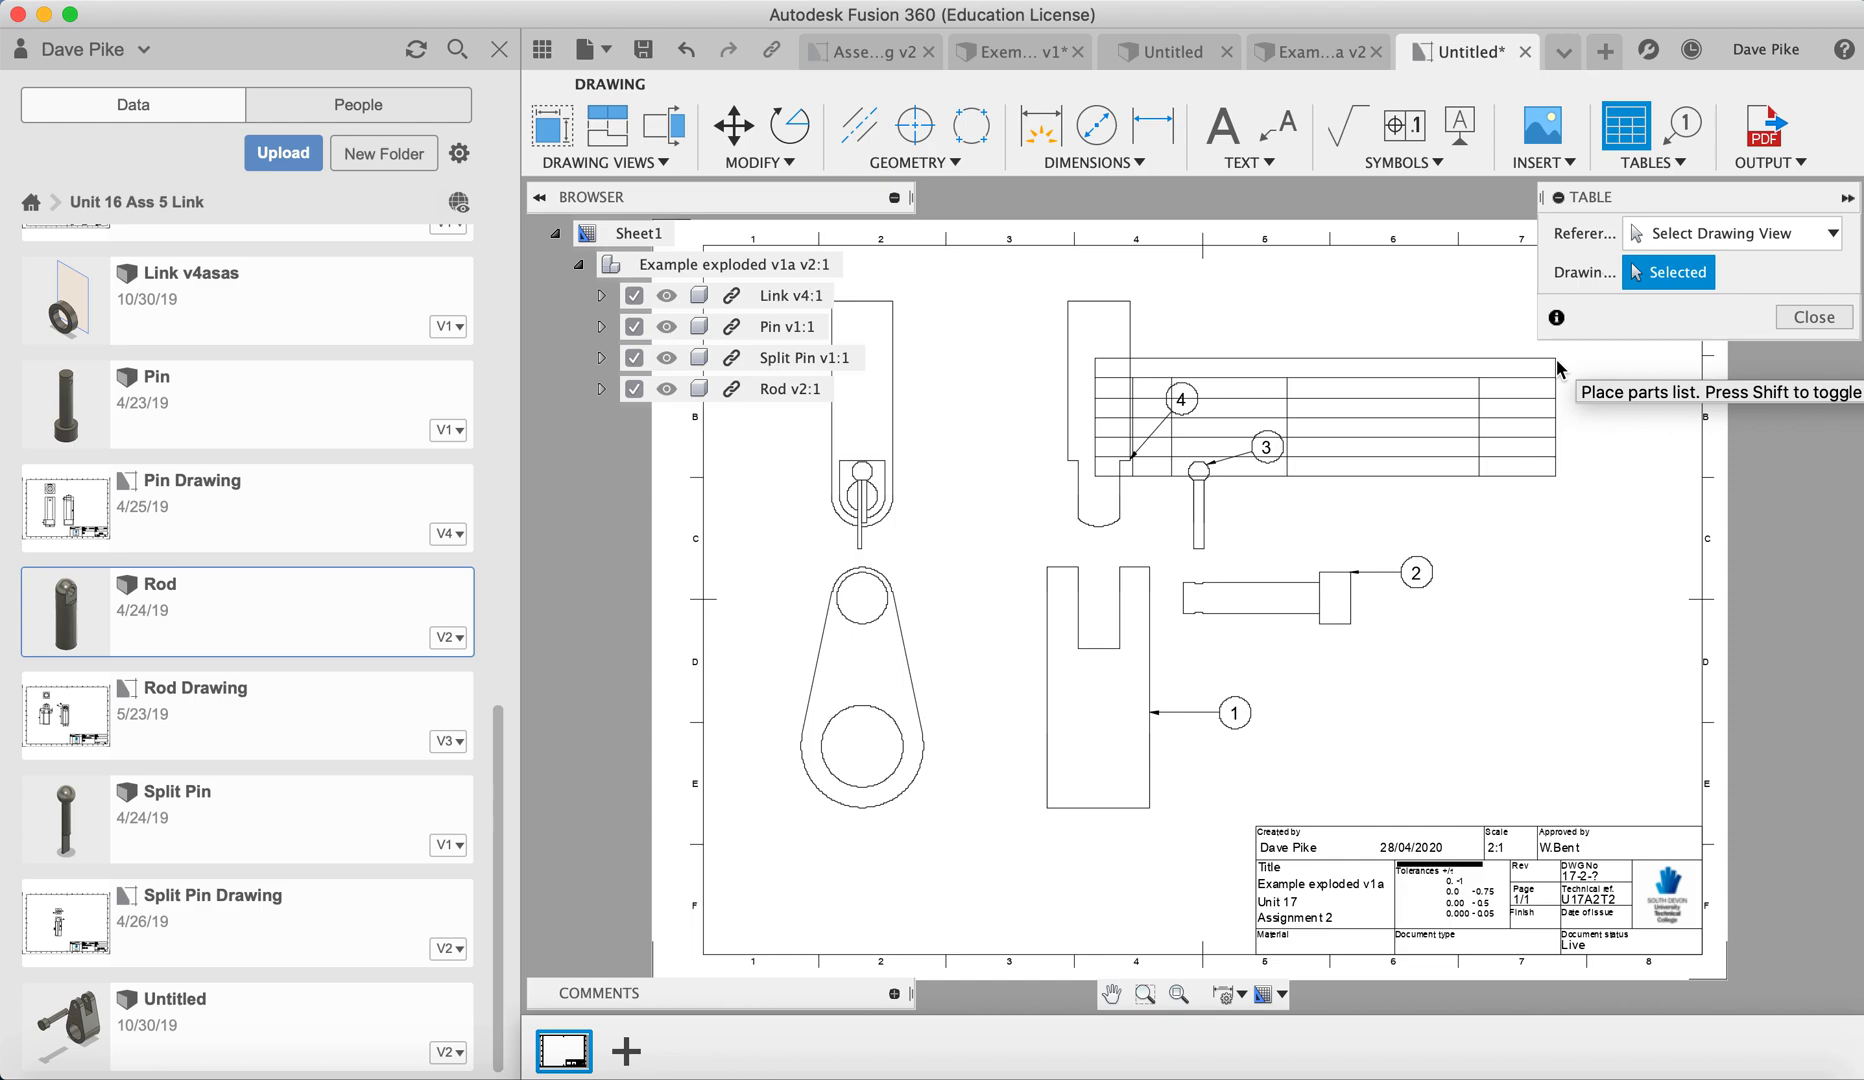
Place the parts list of Link, Pin, Split Pin and Rod in the top-right corner
{"action": "left_click", "coordinate": [1111, 993]}
{"action": "left_click_drag", "start_coordinate": [1490, 491], "coordinate": [1297, 615]}
{"action": "key", "text": "Escape"}
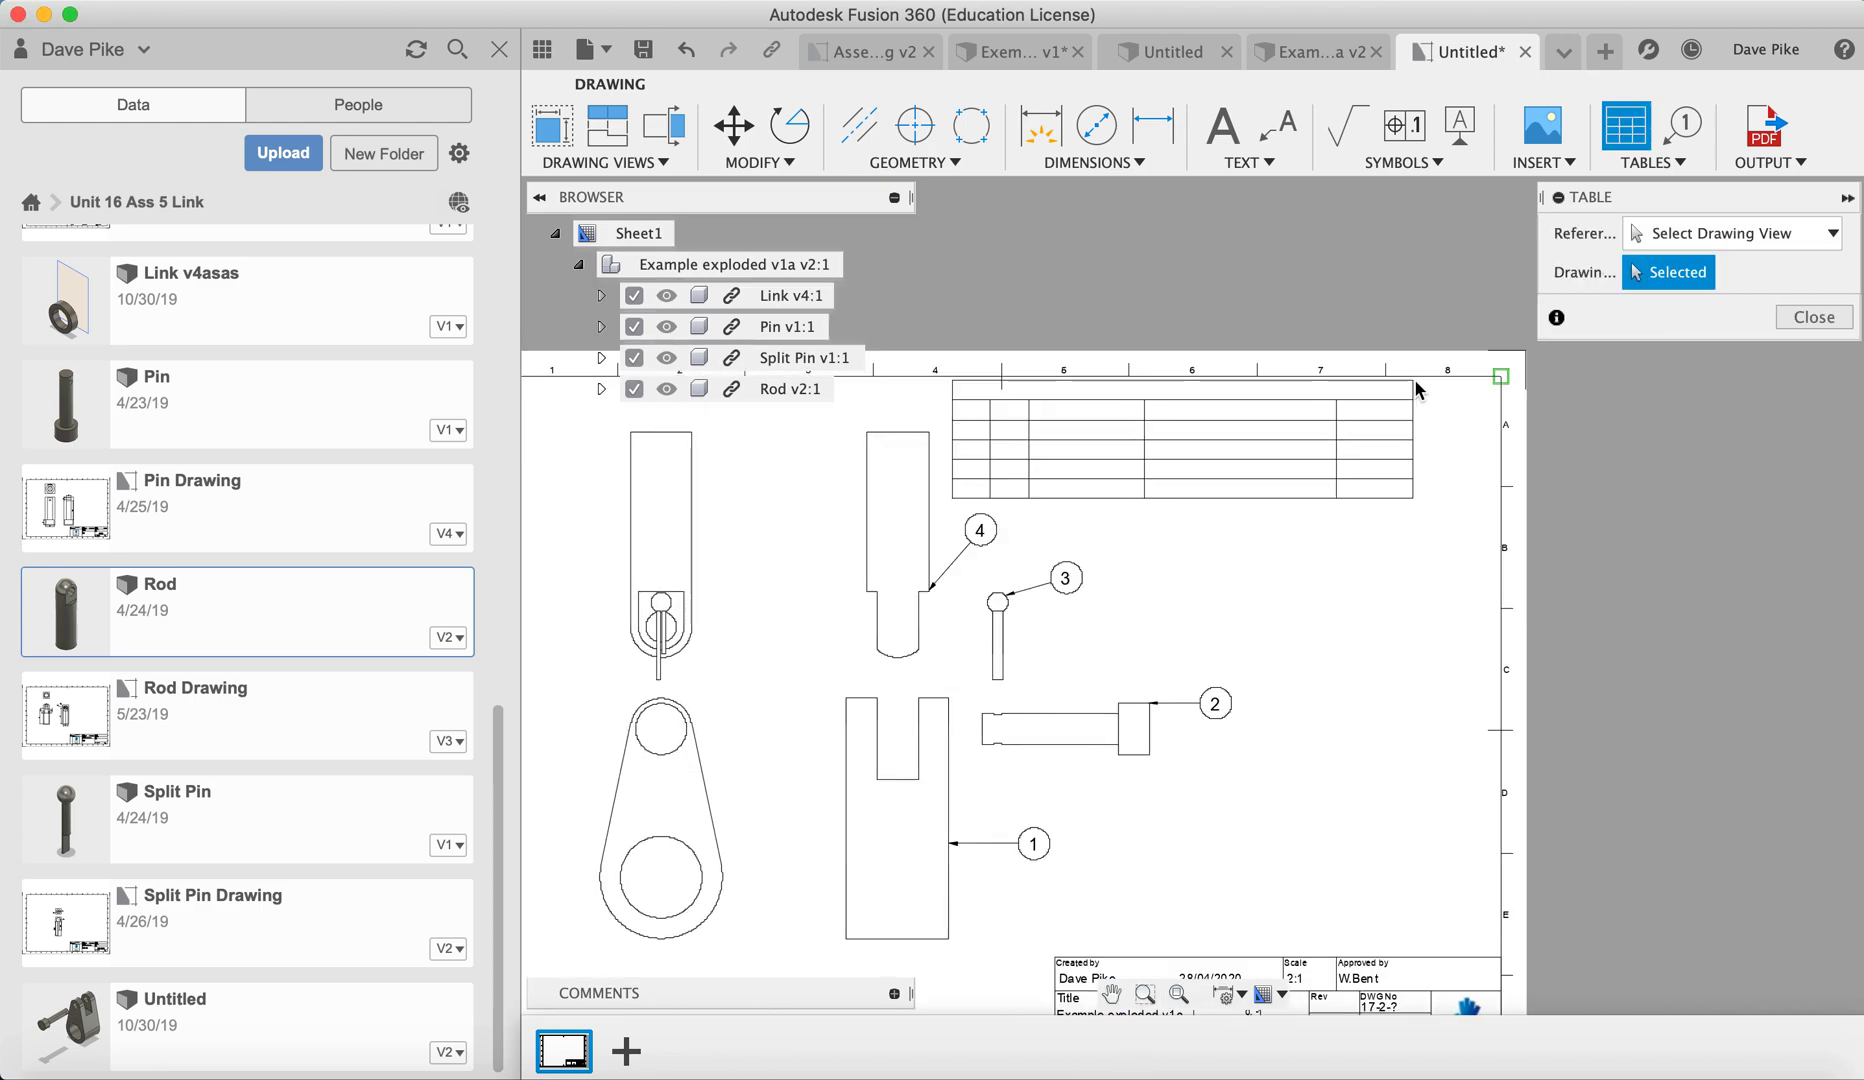
{"action": "left_click", "coordinate": [1498, 378]}
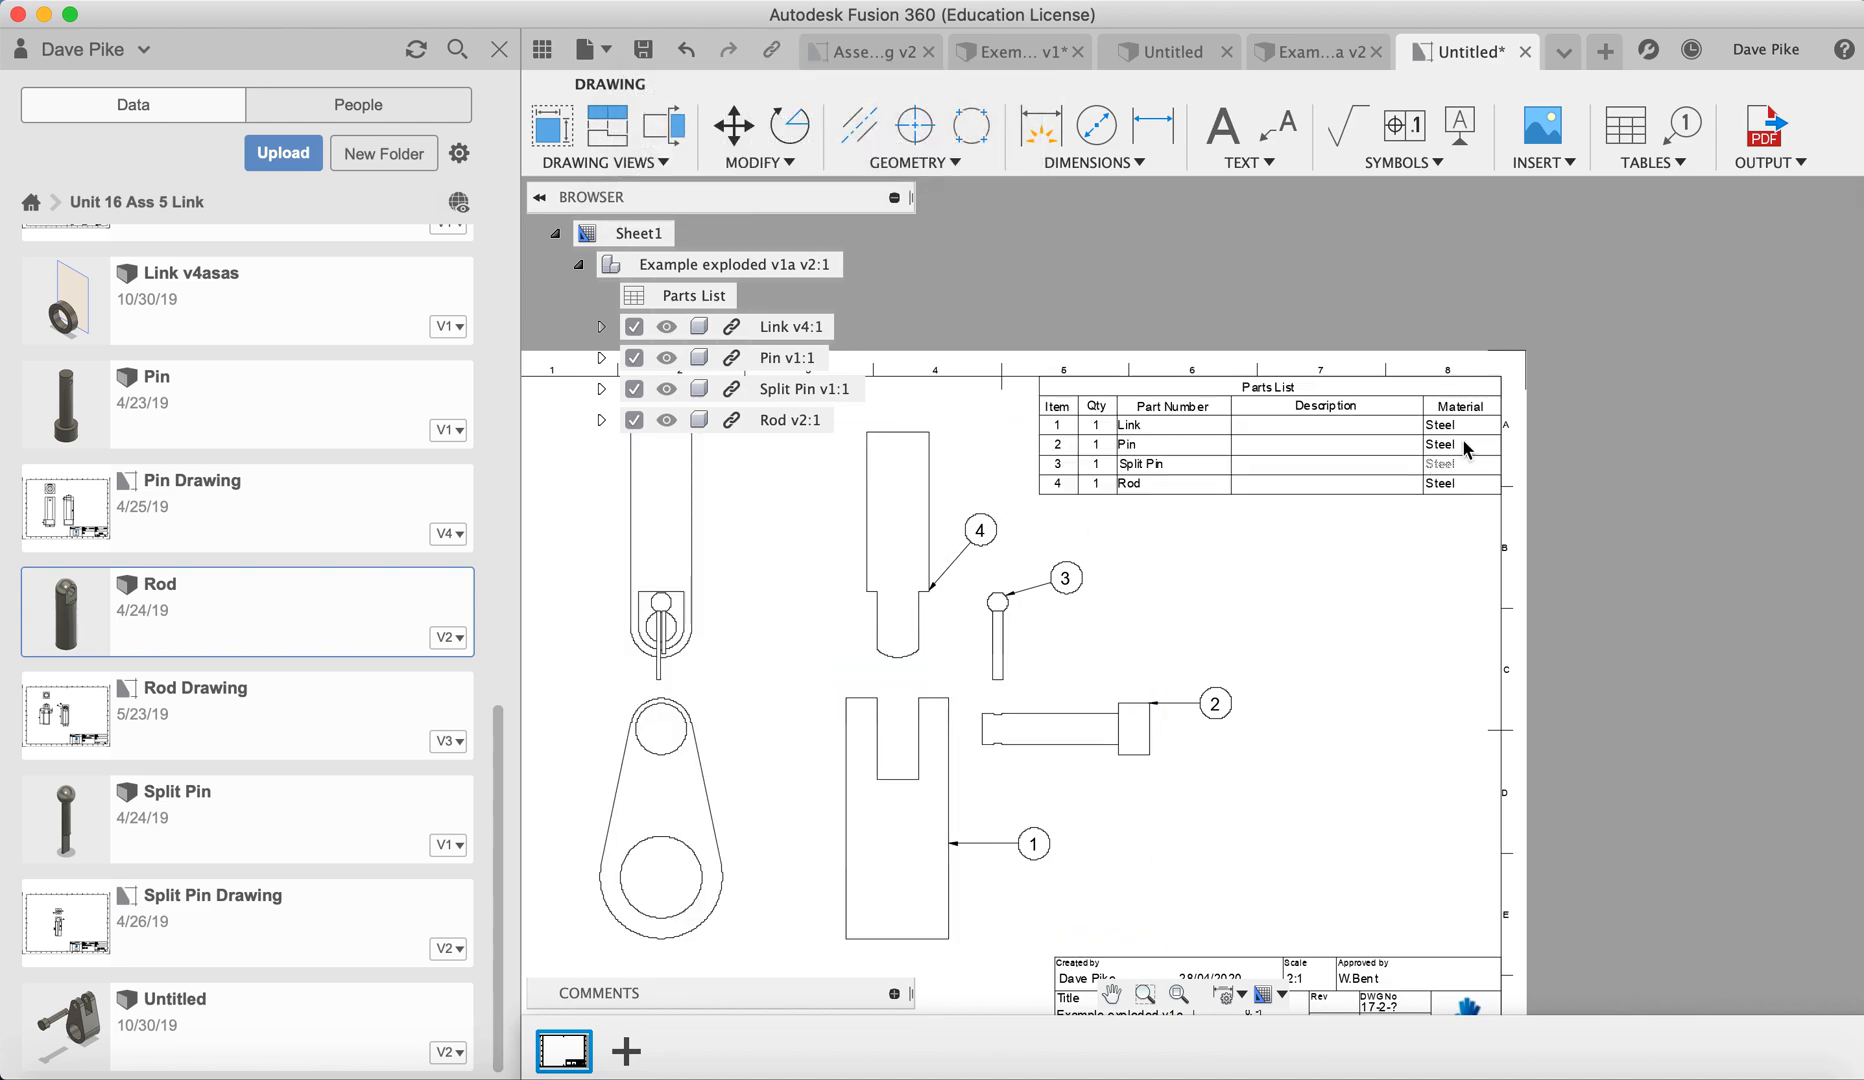
{"action": "scroll", "coordinate": [1282, 758], "scroll_direction": "up", "scroll_amount": 1}
{"action": "scroll", "coordinate": [1282, 758], "scroll_direction": "down", "scroll_amount": 1}
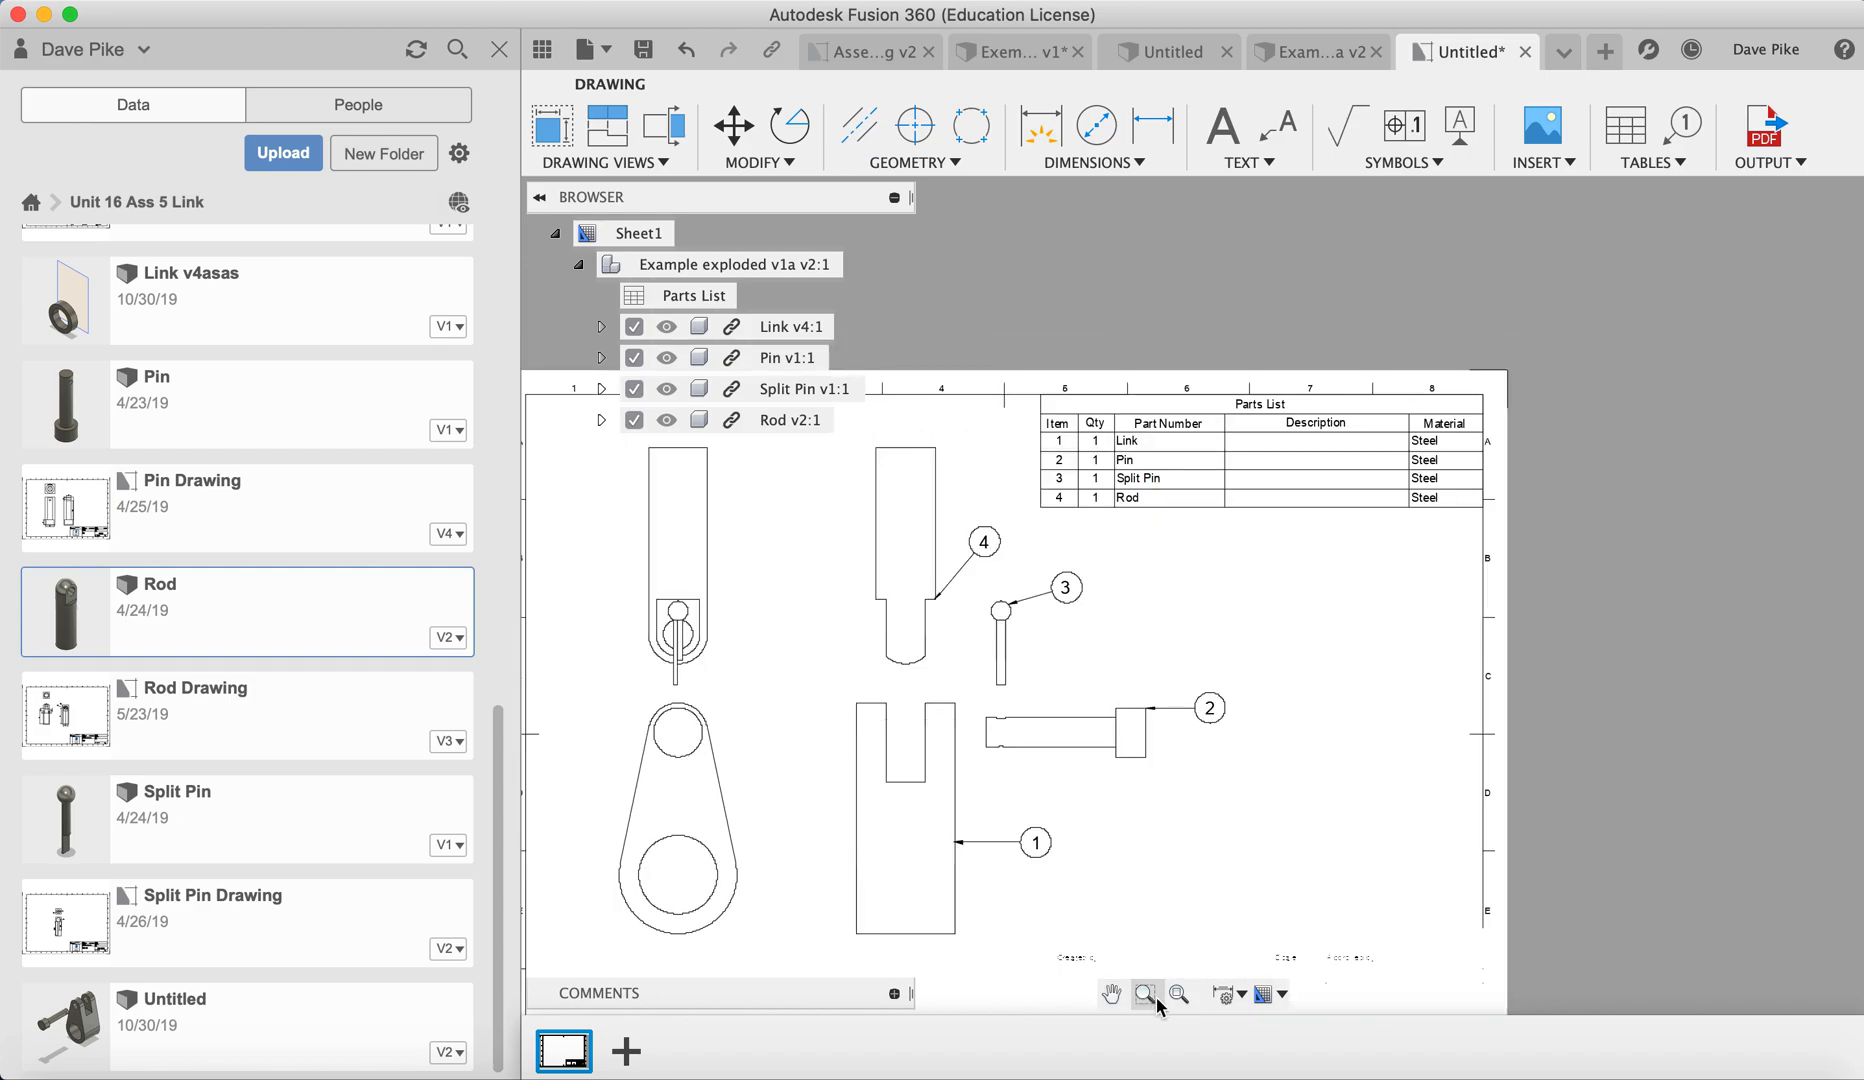
{"action": "left_click", "coordinate": [1112, 993]}
{"action": "left_click_drag", "start_coordinate": [1217, 778], "coordinate": [1344, 541]}
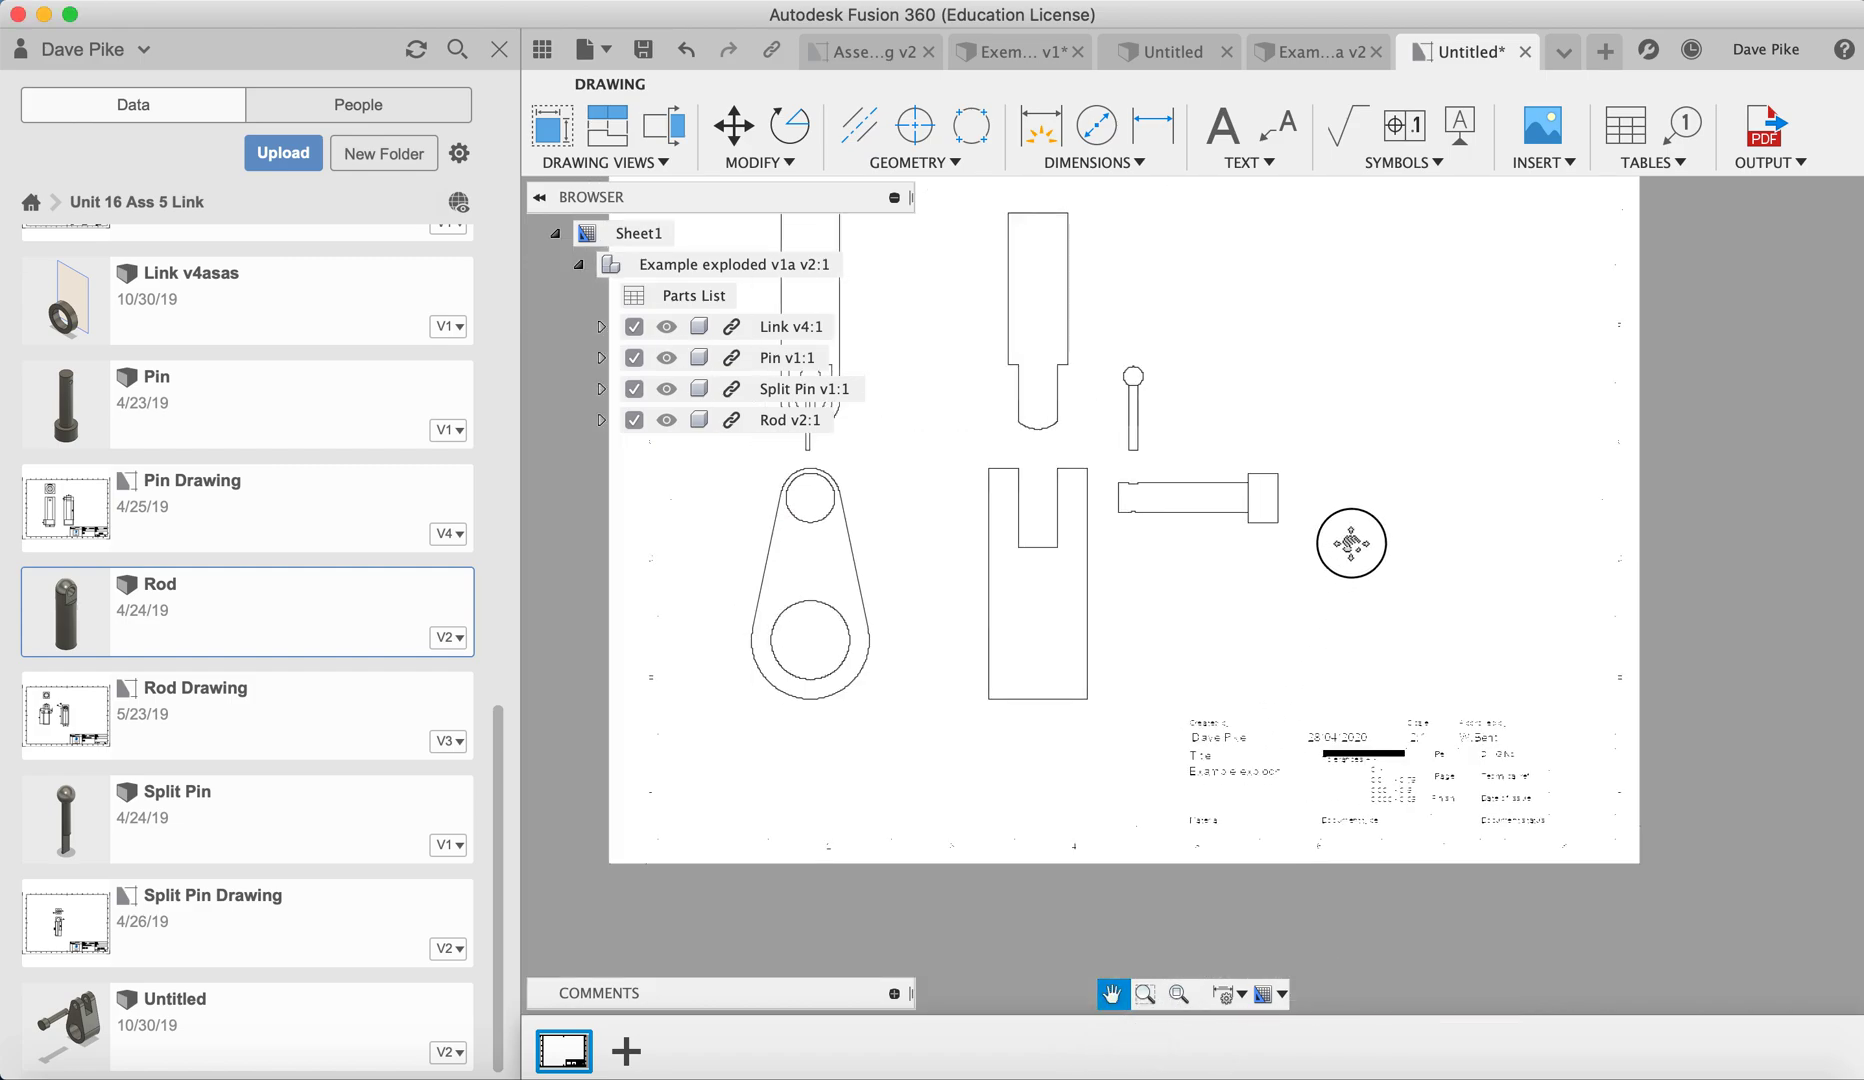
{"action": "key", "text": "Escape"}
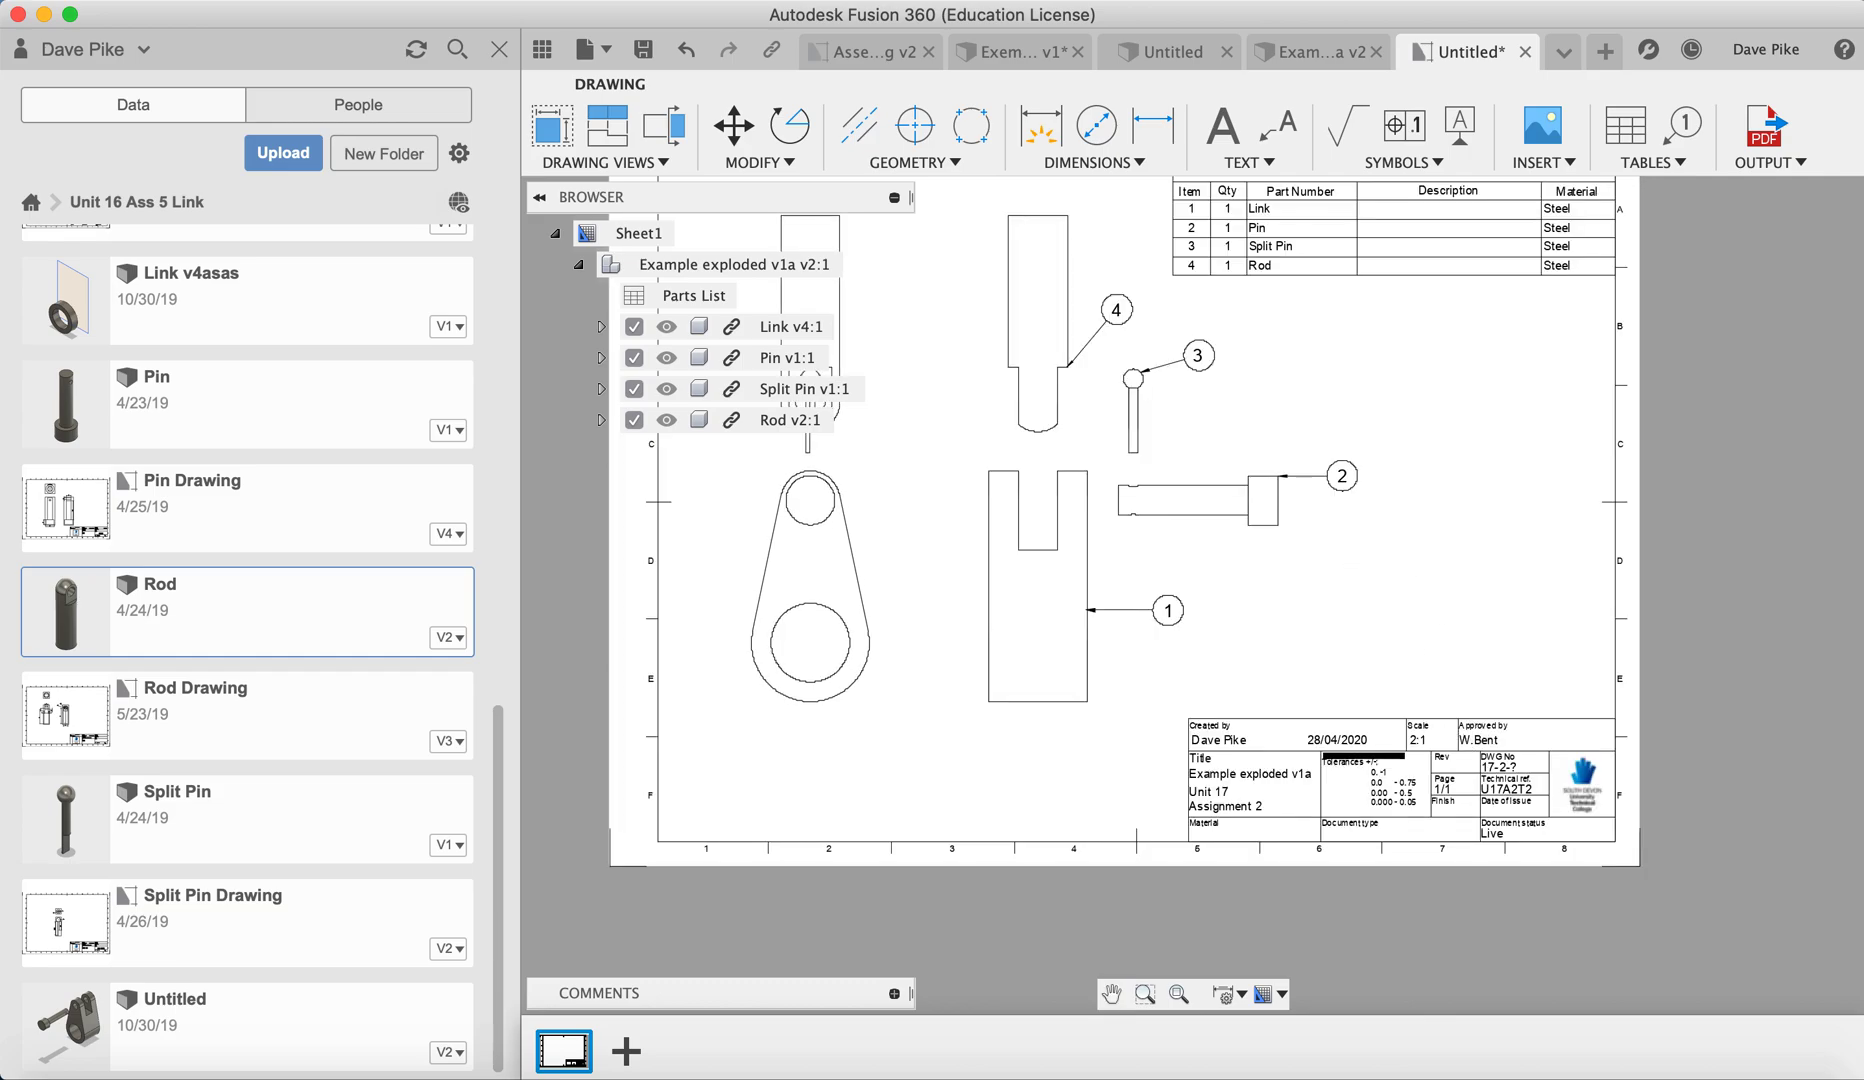
{"action": "double_click", "coordinate": [1402, 727]}
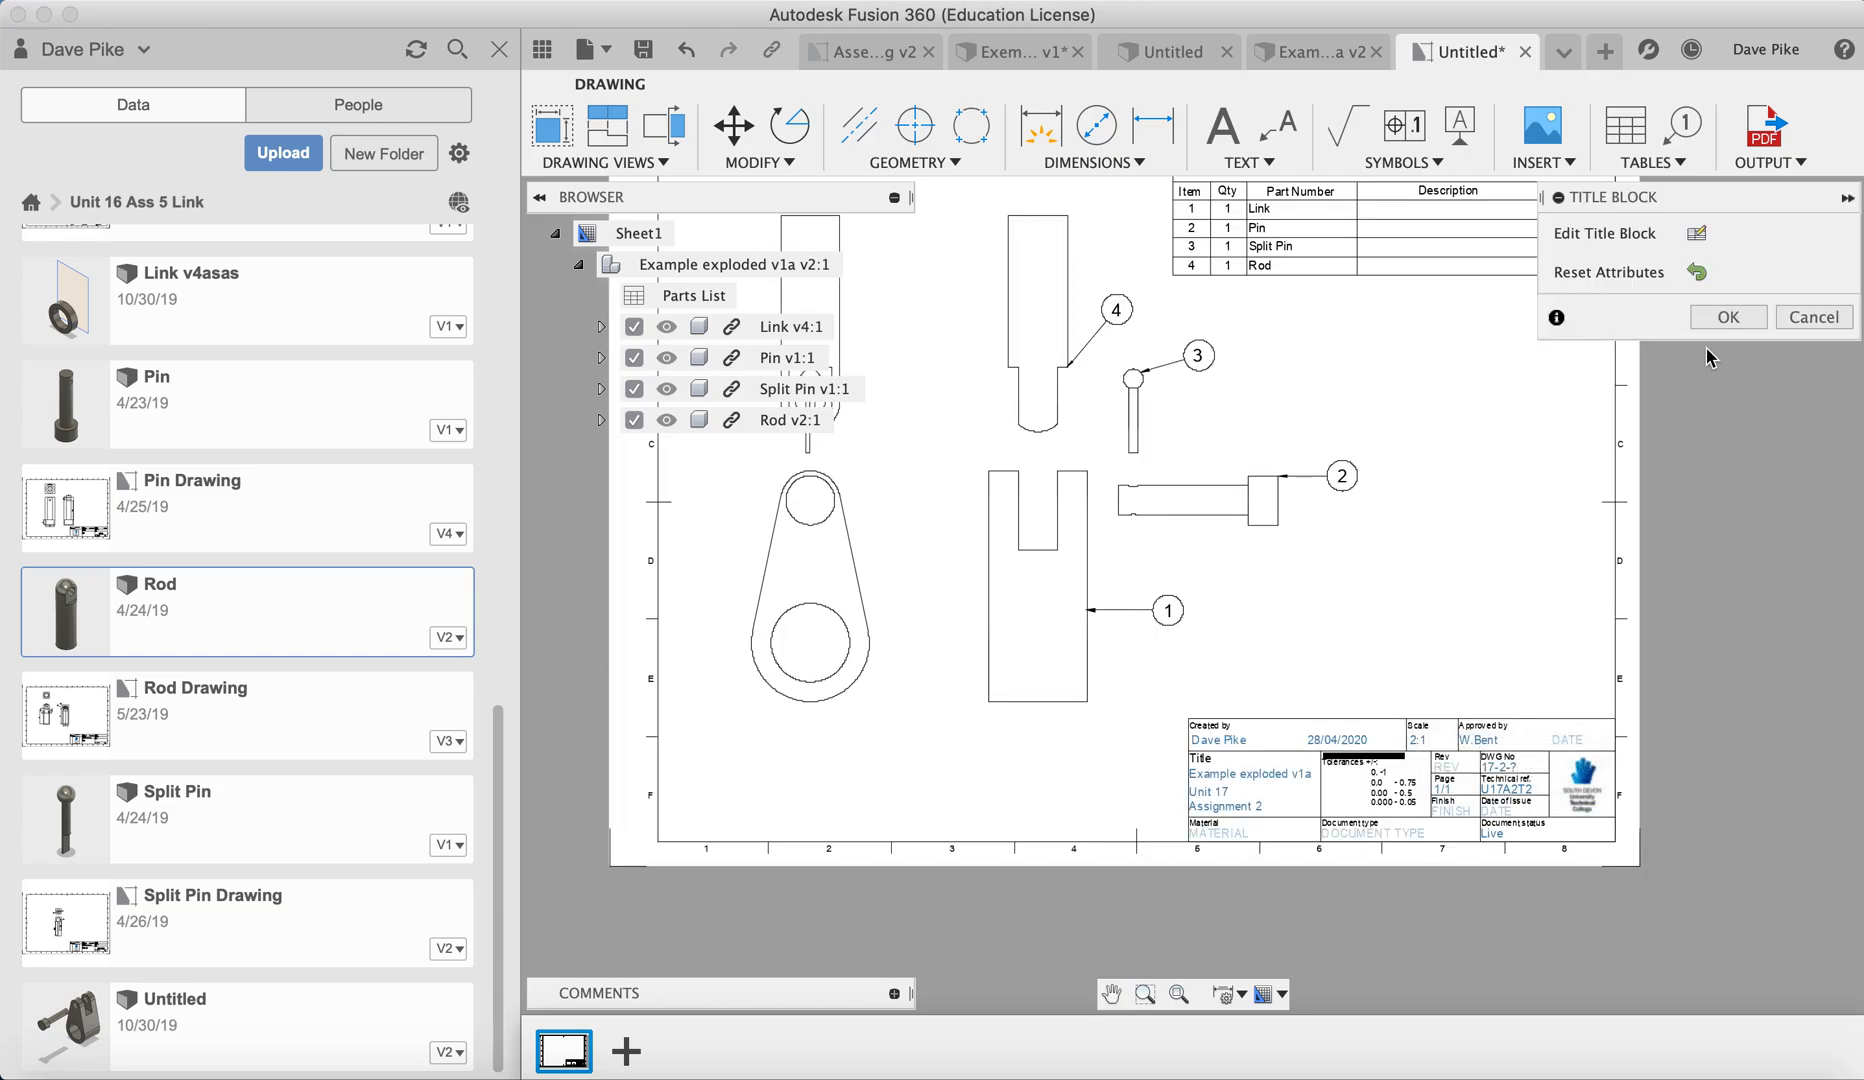
{"action": "left_click", "coordinate": [1697, 236]}
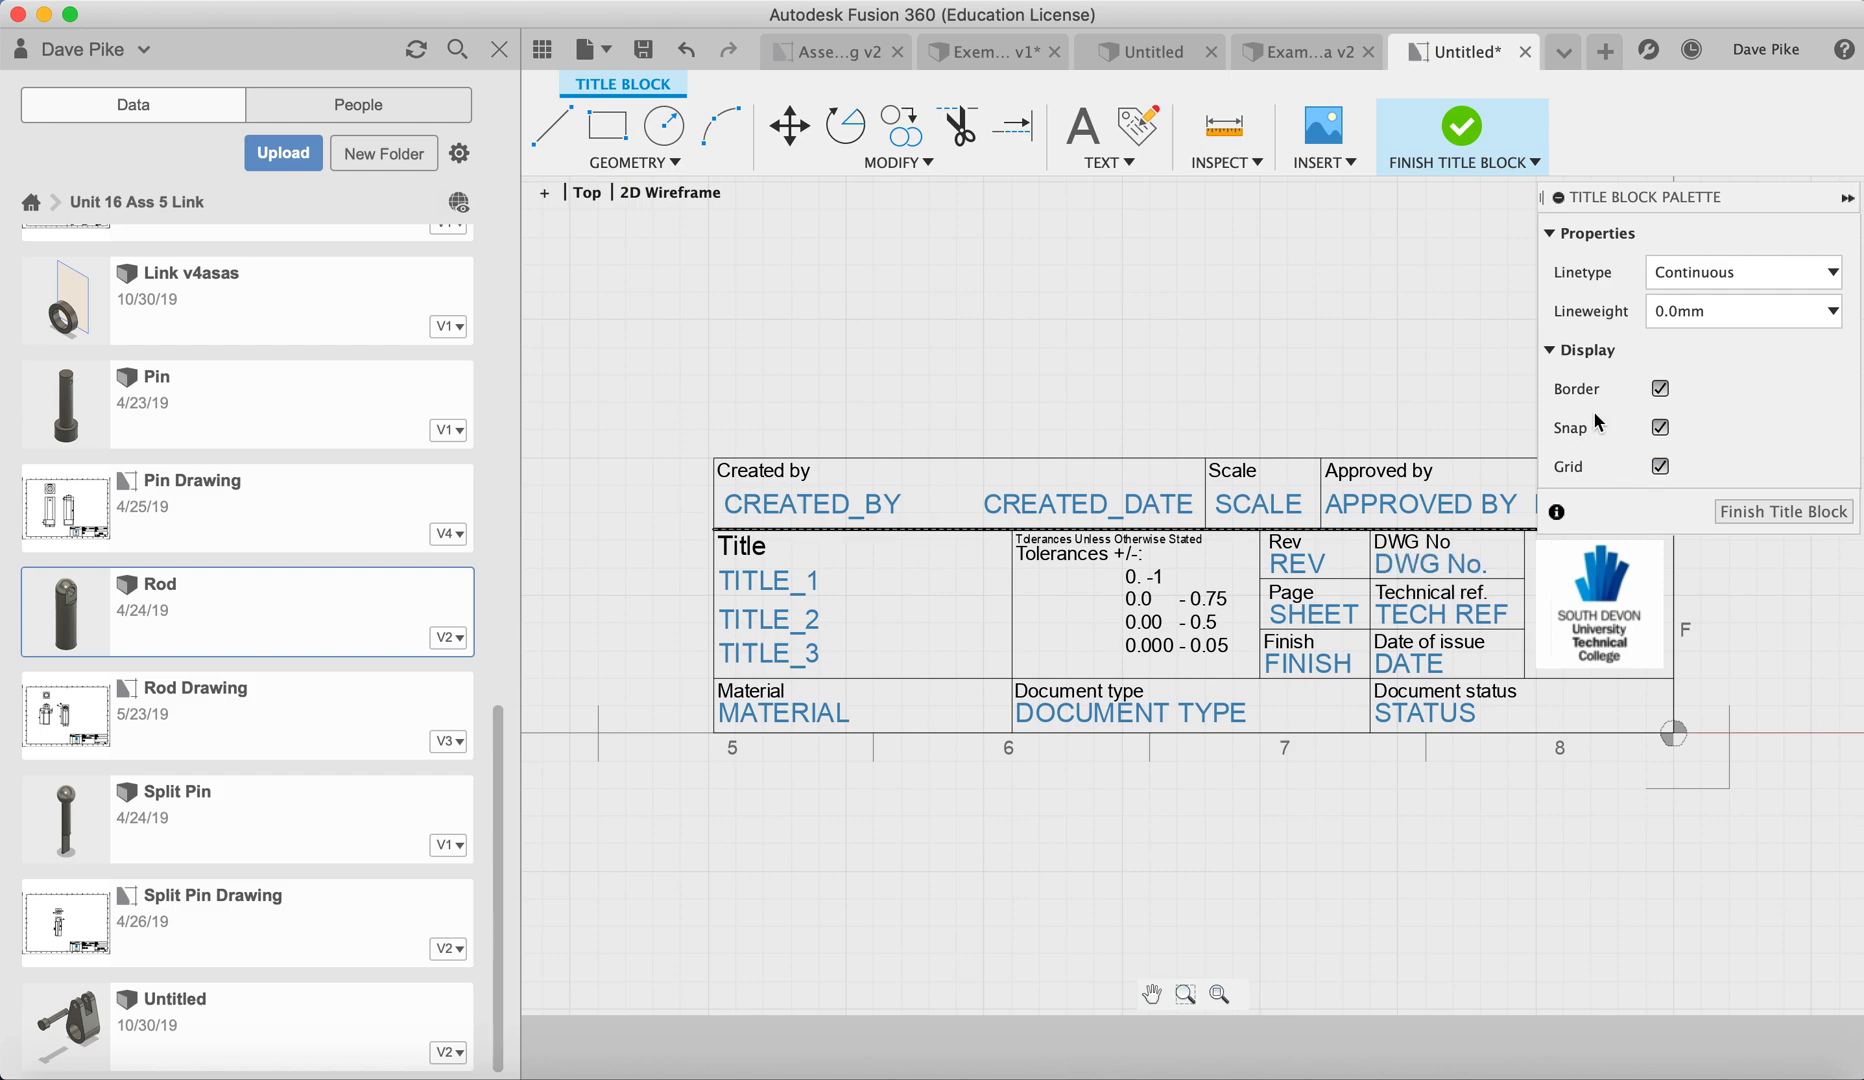
{"action": "left_click", "coordinate": [1790, 516]}
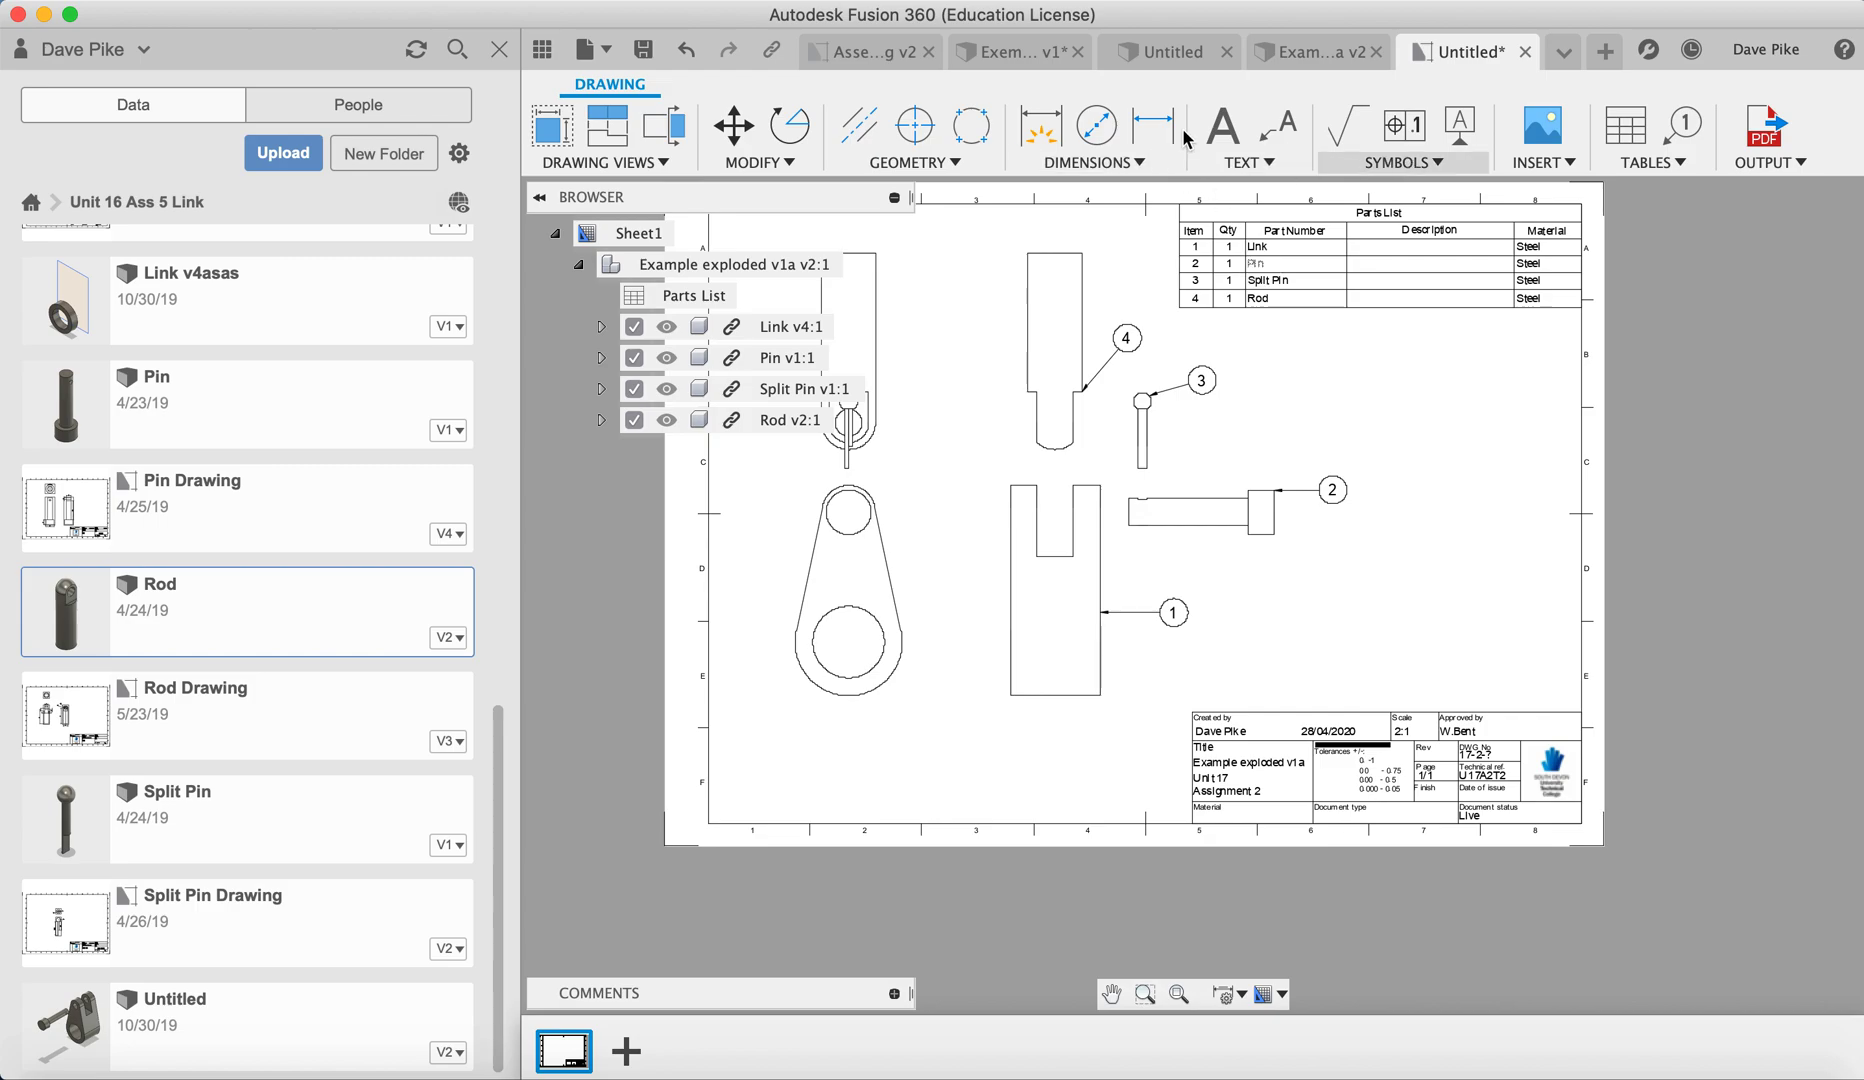
Save the drawing as 'Example exploded v1a Drawing s' in the Unit 16 Ass 5 Link folder
{"action": "left_click", "coordinate": [586, 49]}
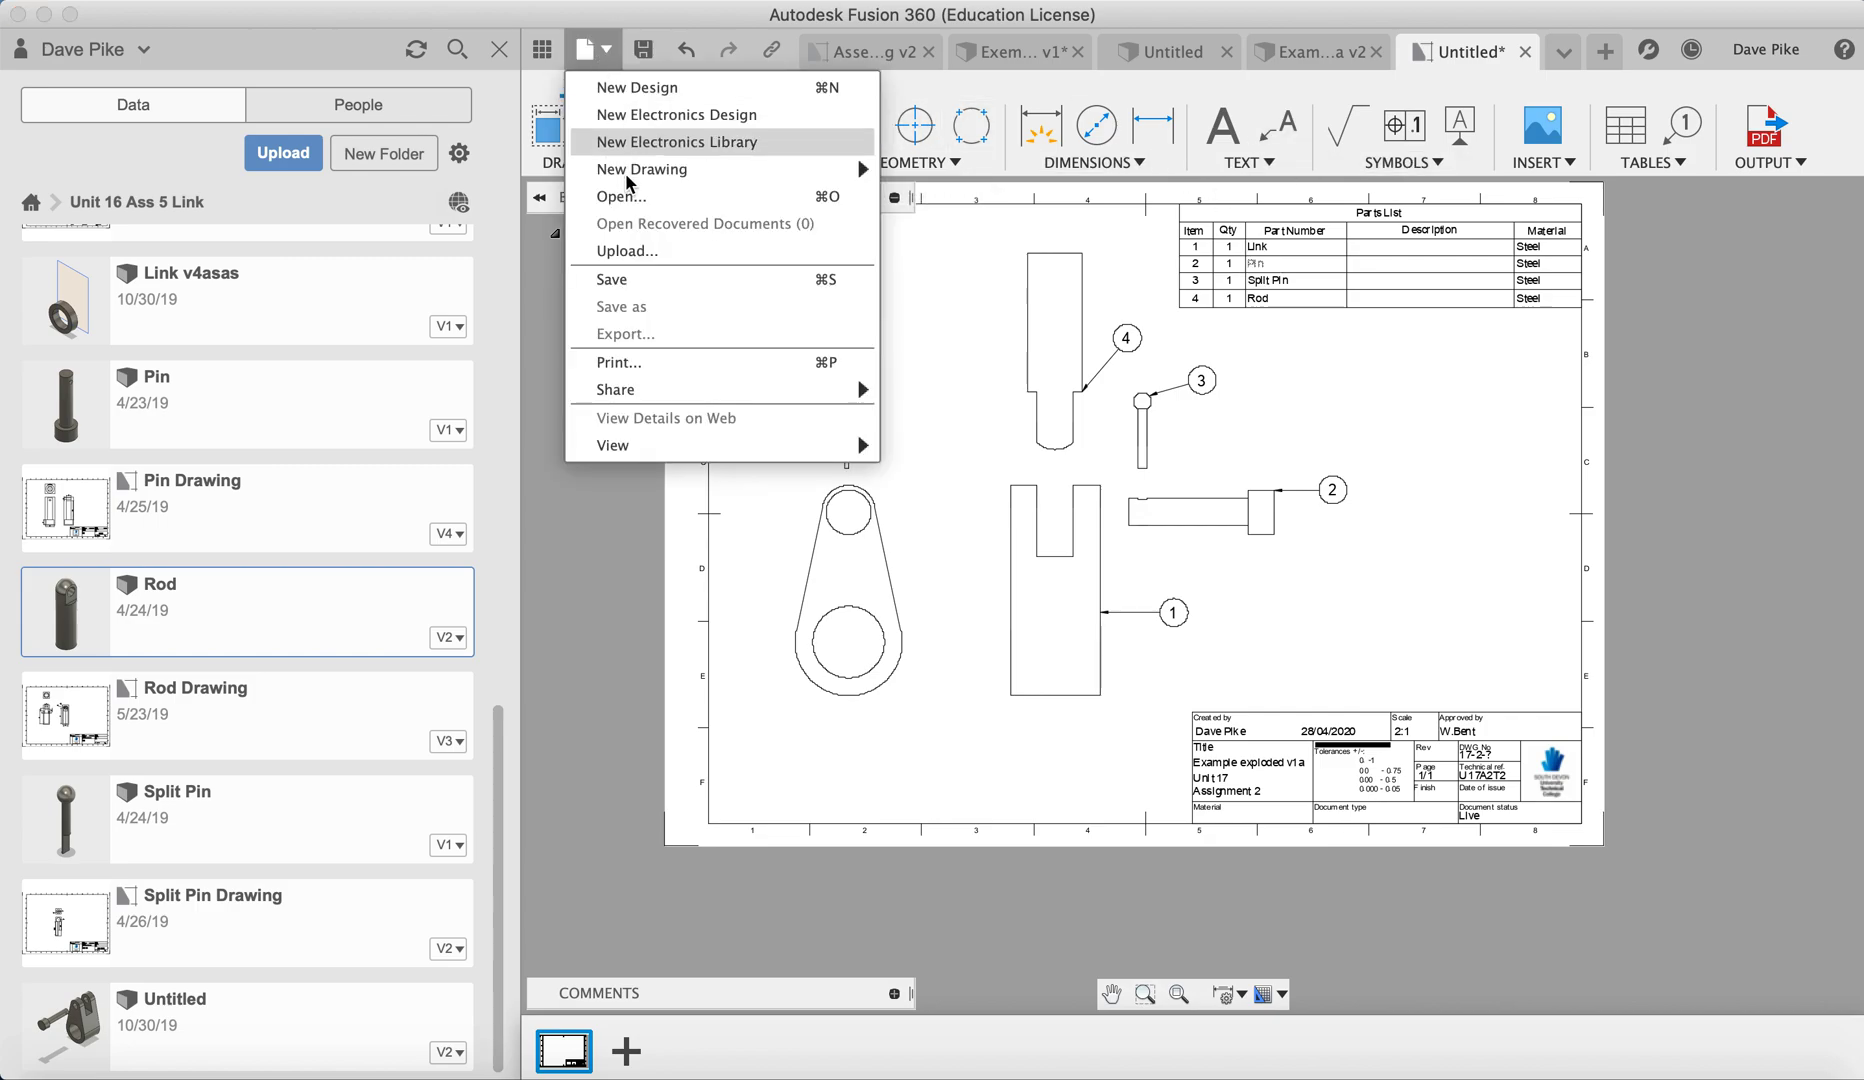
{"action": "left_click", "coordinate": [614, 279]}
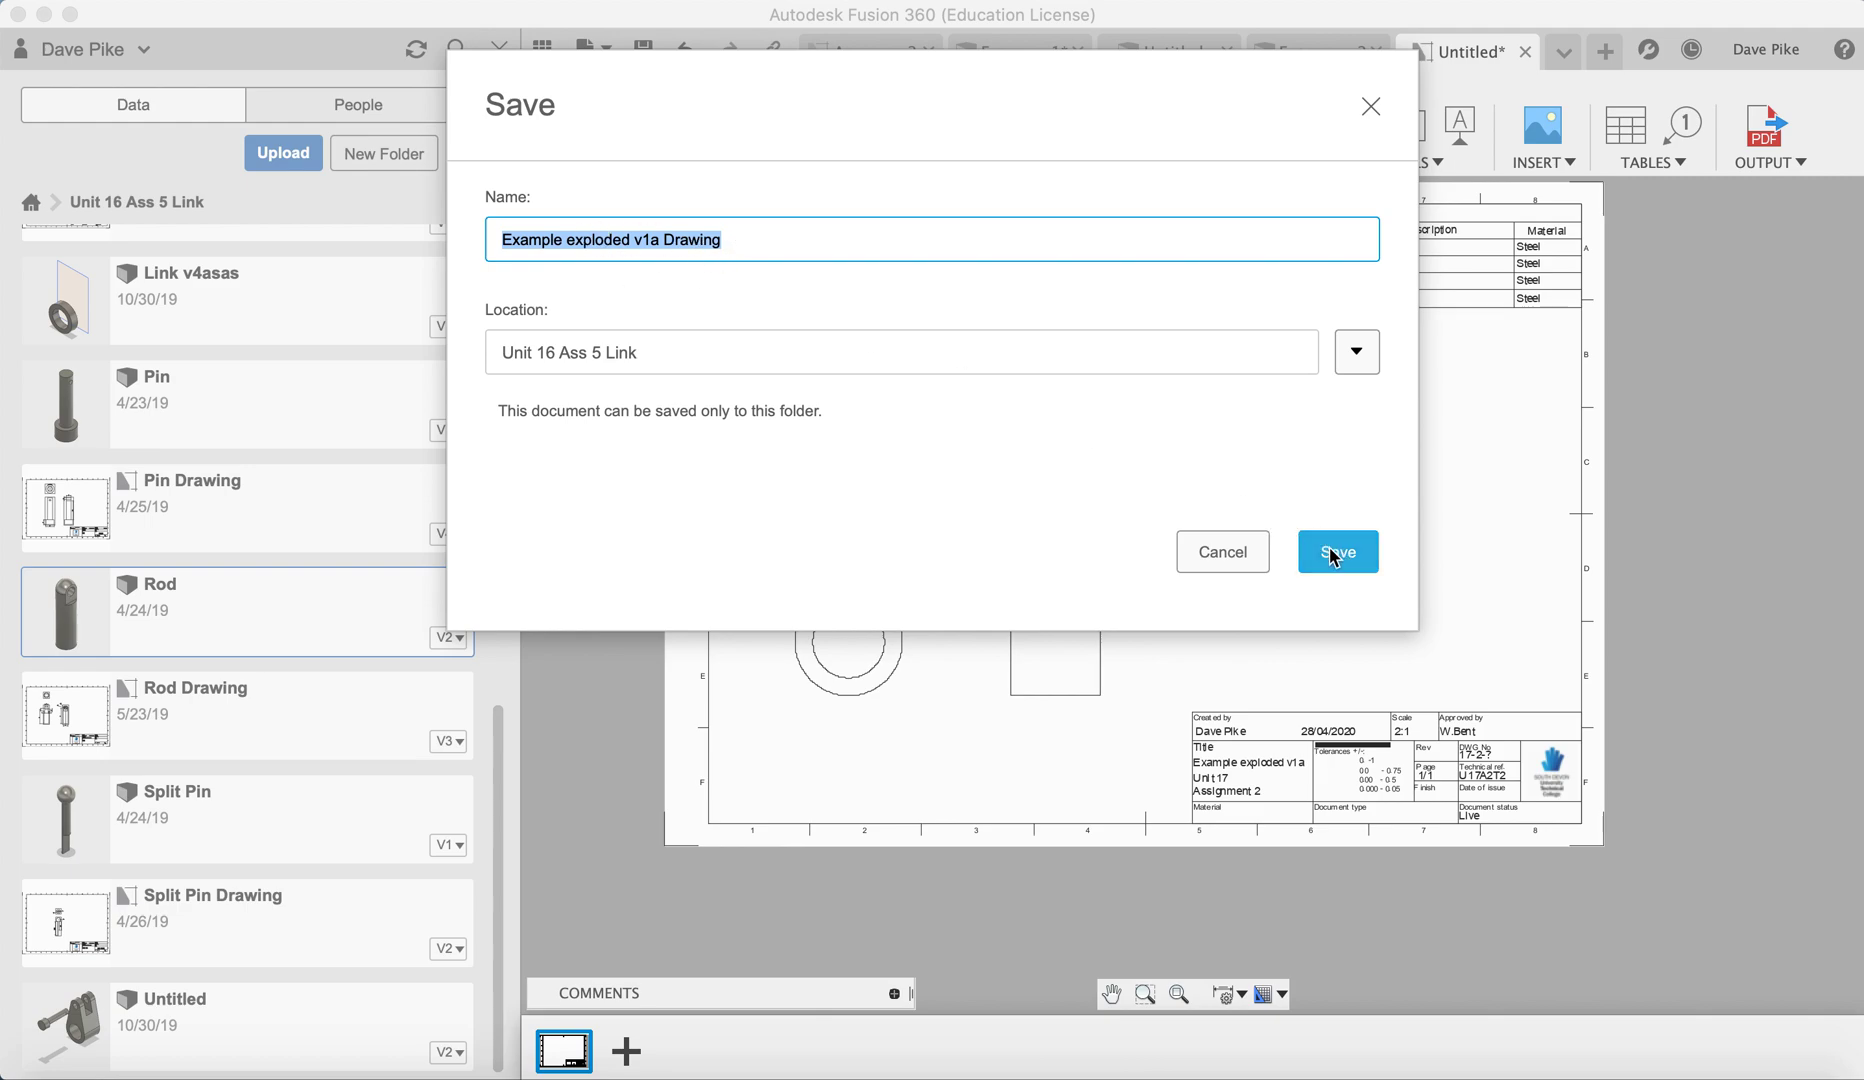
{"action": "left_click", "coordinate": [835, 240]}
{"action": "type", "text": "s"}
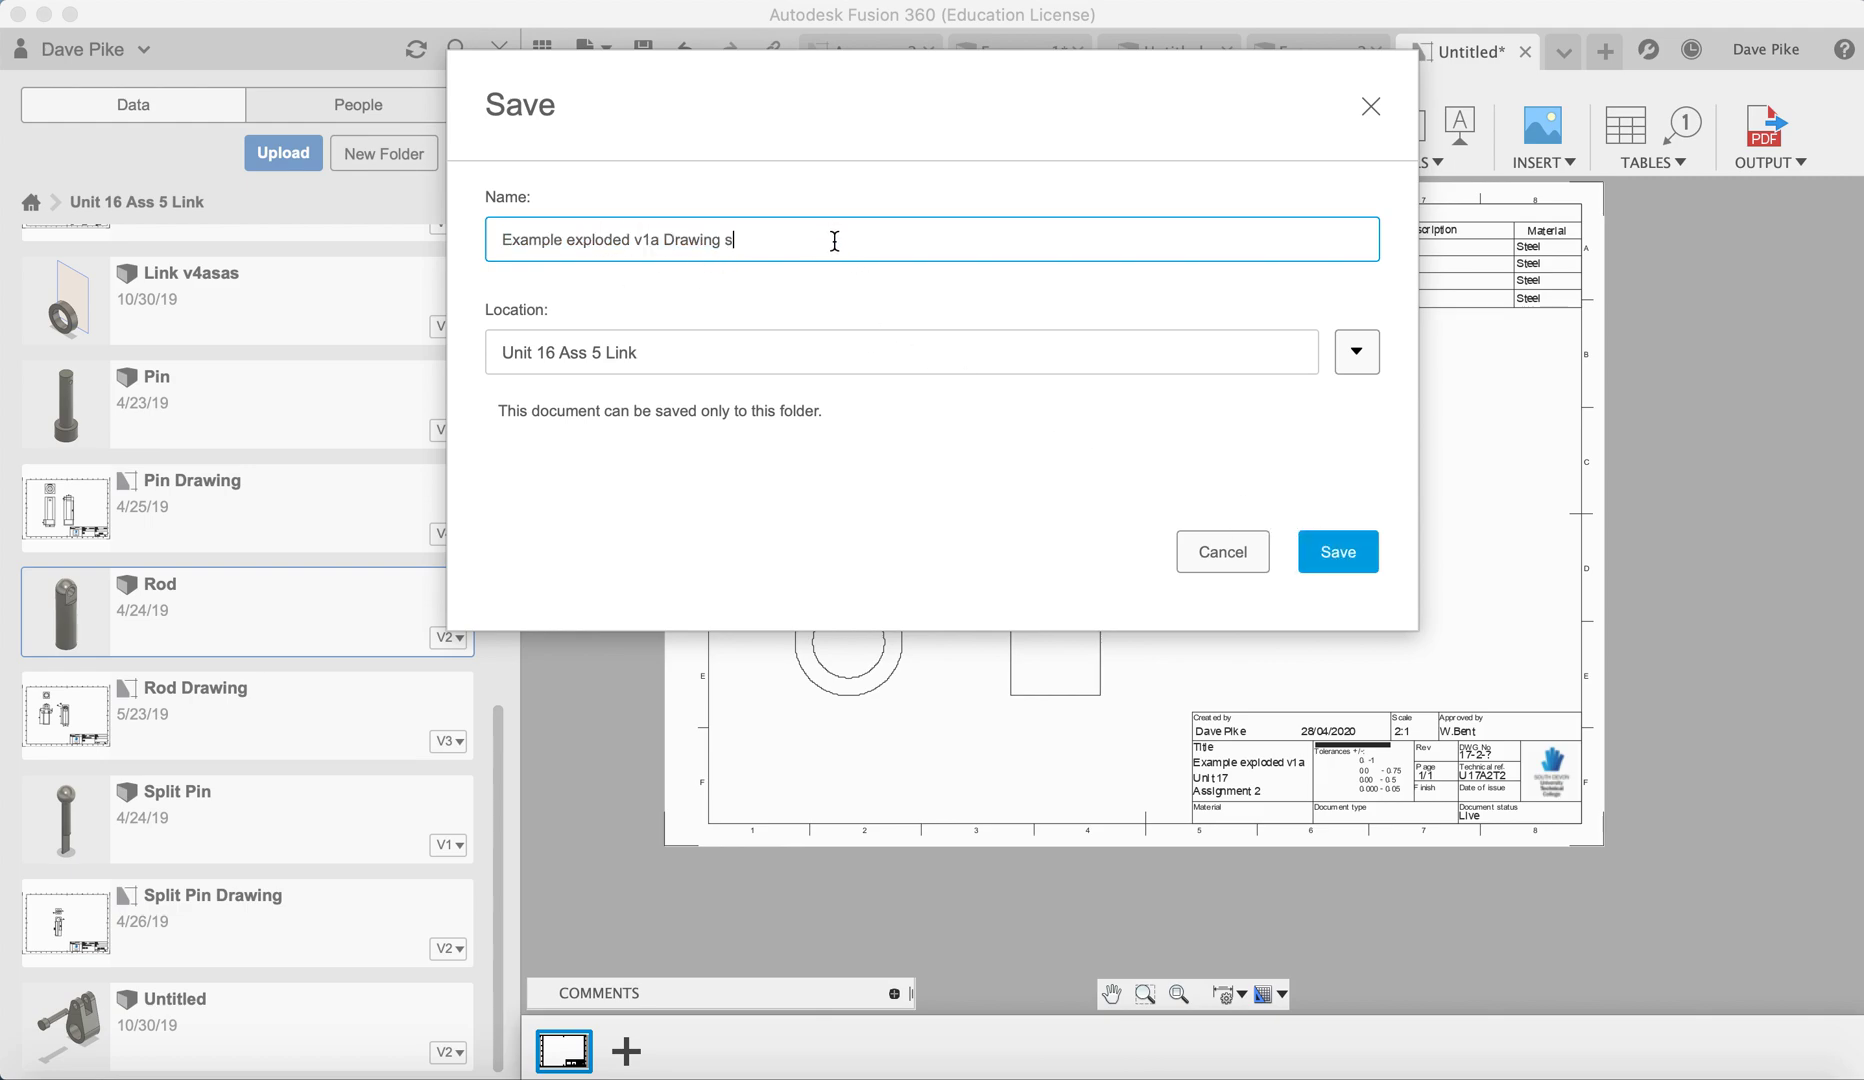
{"action": "left_click", "coordinate": [1324, 553]}
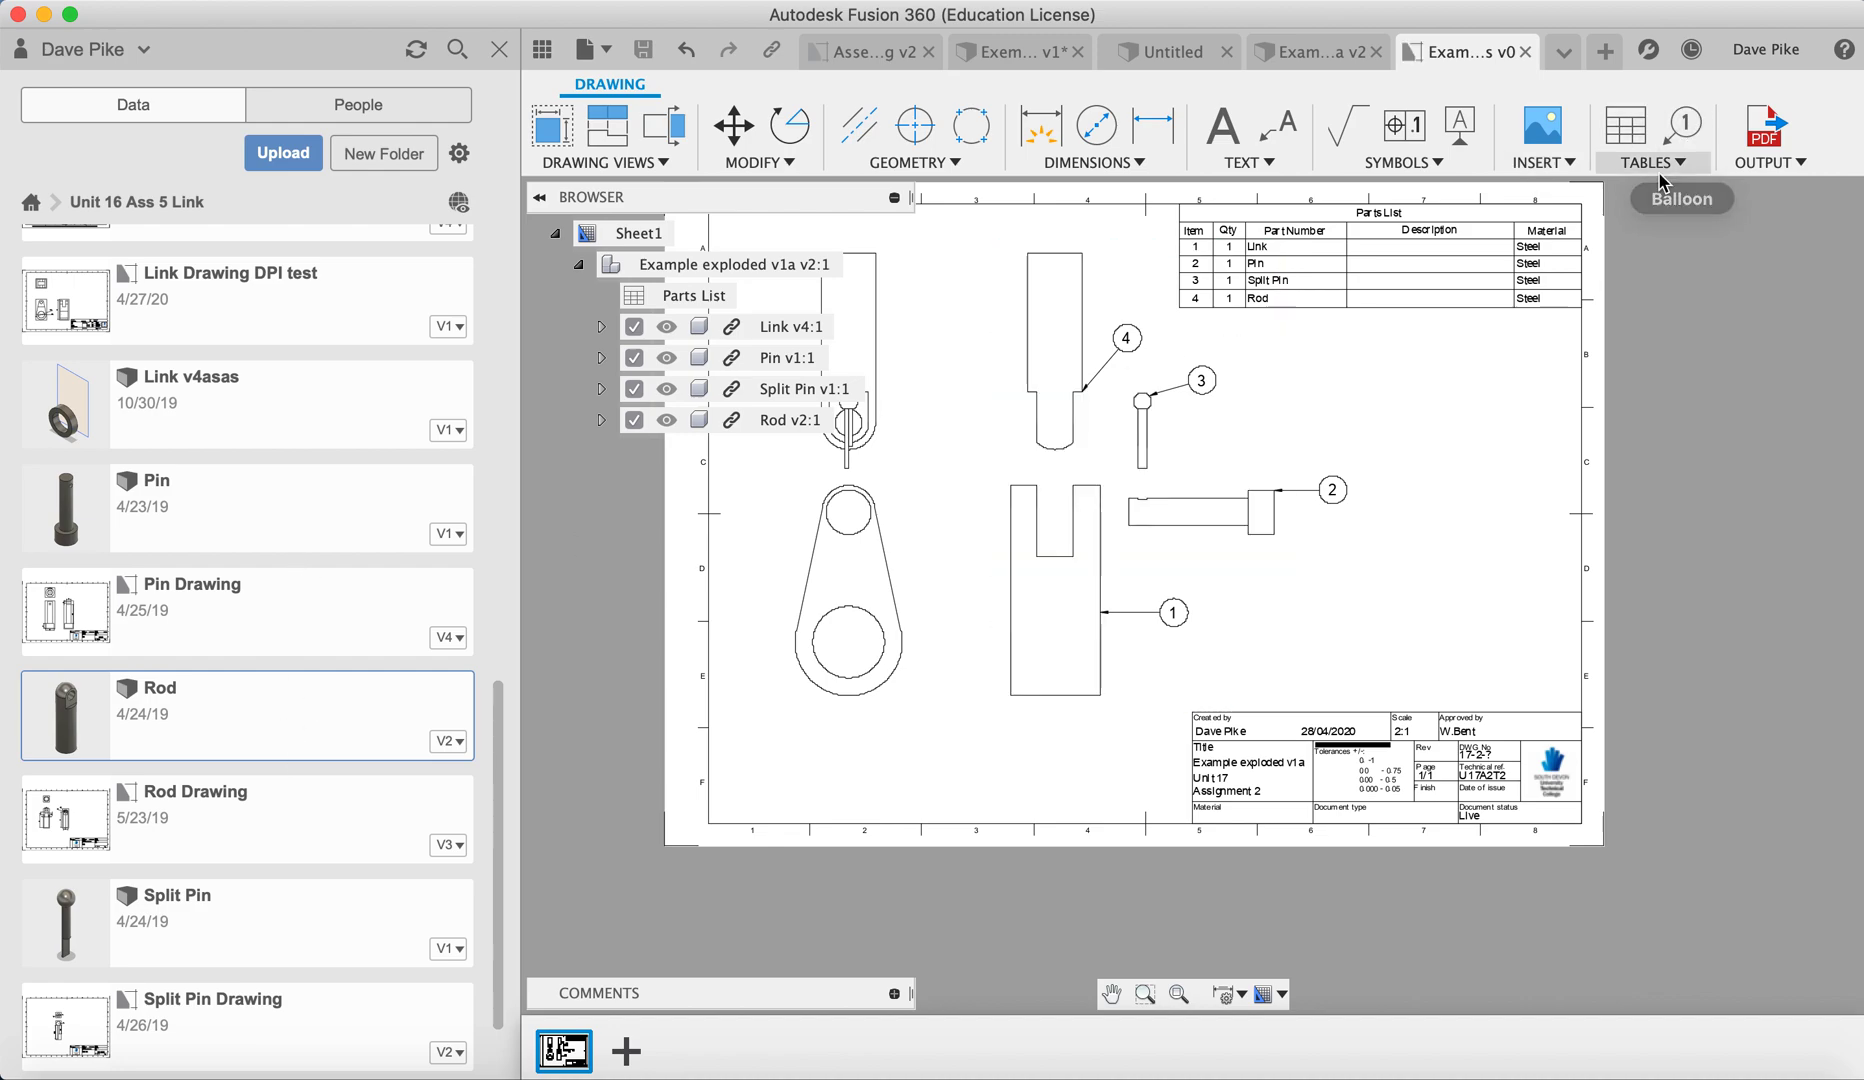
Export the drawing to PDF as 'Example exploded v1a Drawing s v1' in the Images folder
{"action": "left_click", "coordinate": [1779, 168]}
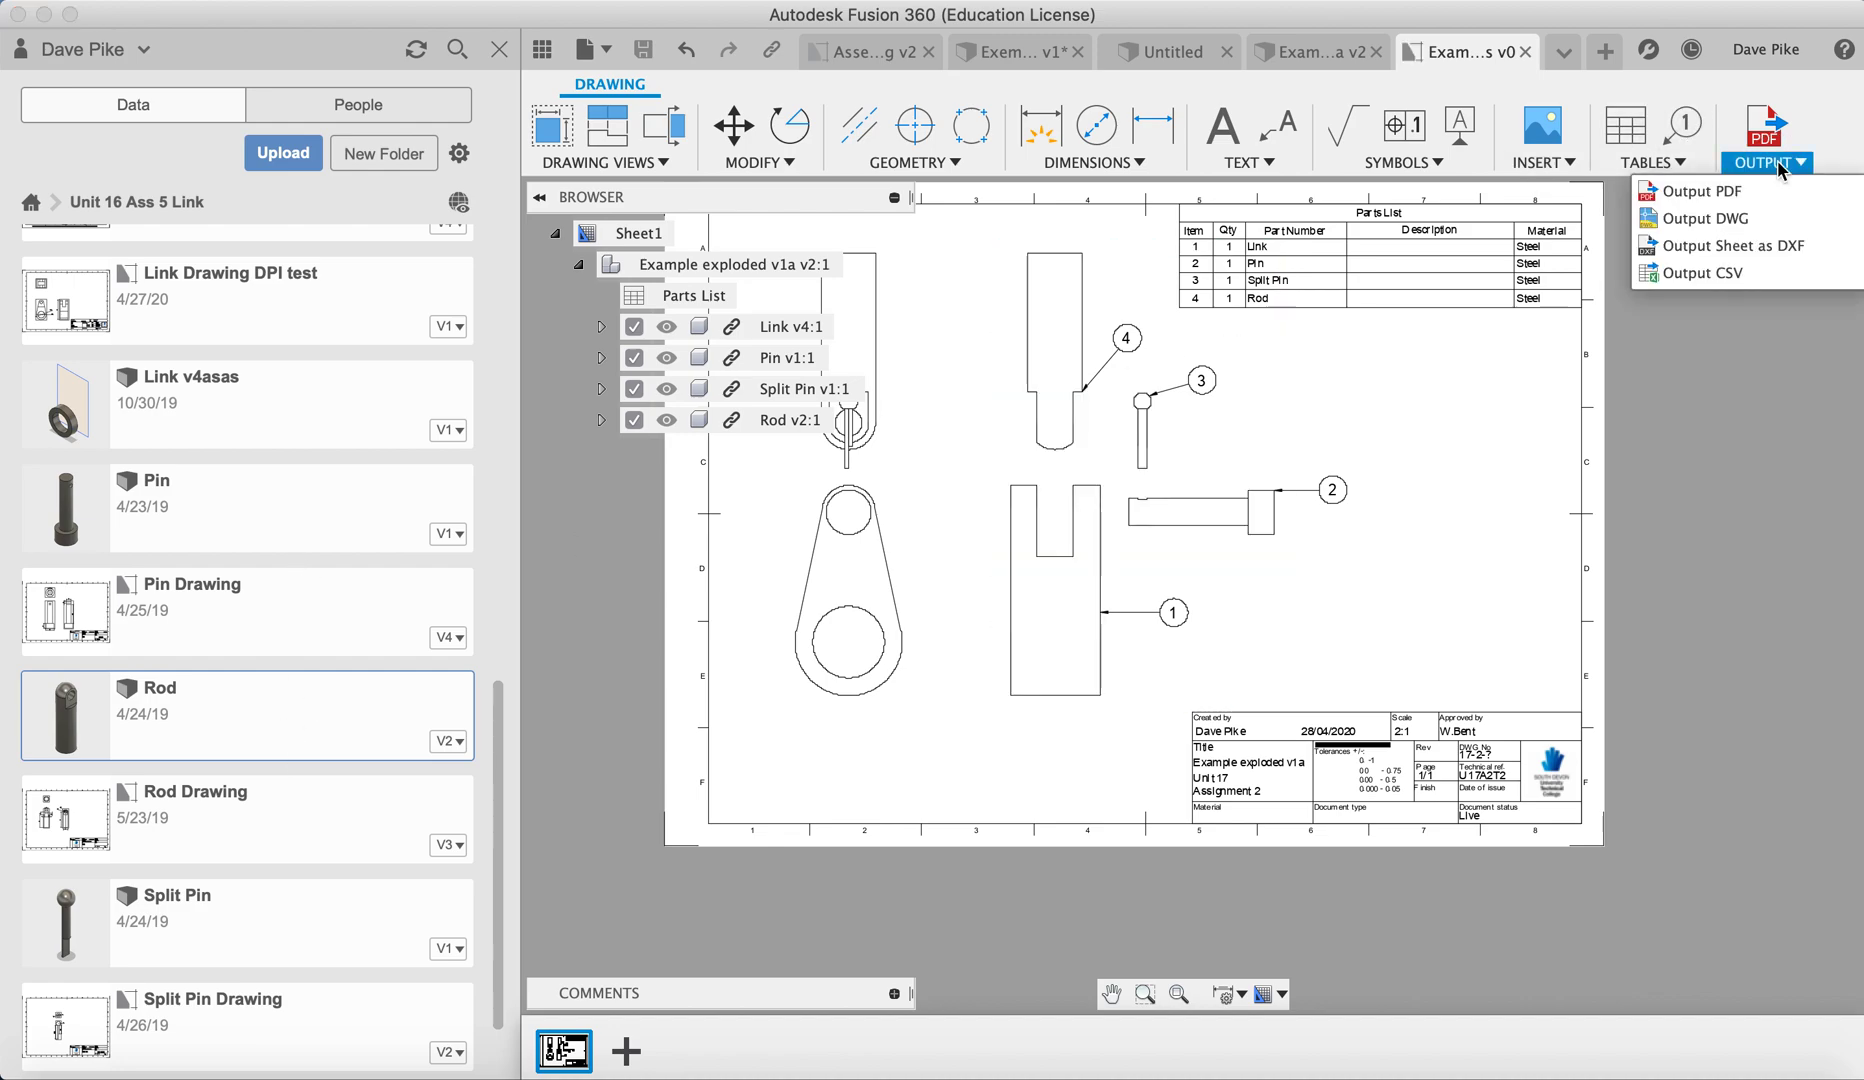
{"action": "left_click", "coordinate": [1718, 190]}
{"action": "left_click", "coordinate": [1728, 352]}
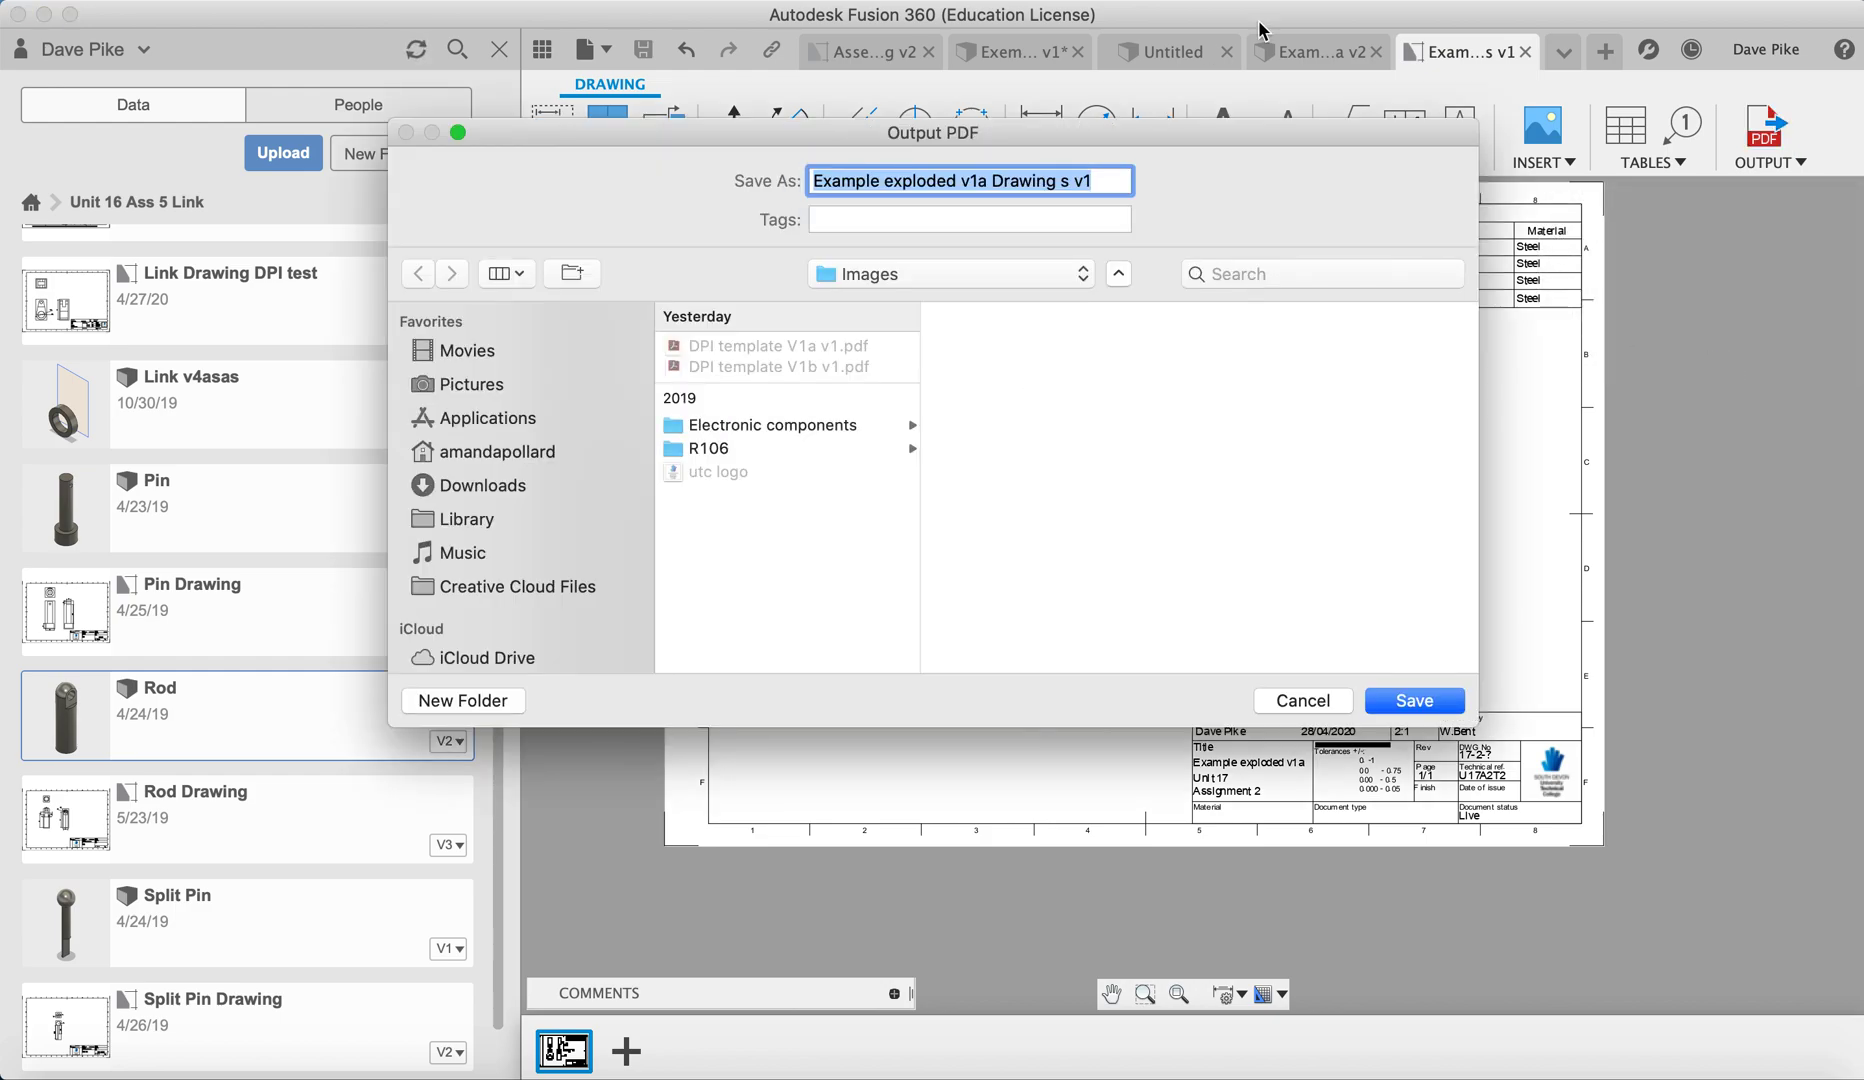
{"action": "left_click", "coordinate": [1379, 702]}
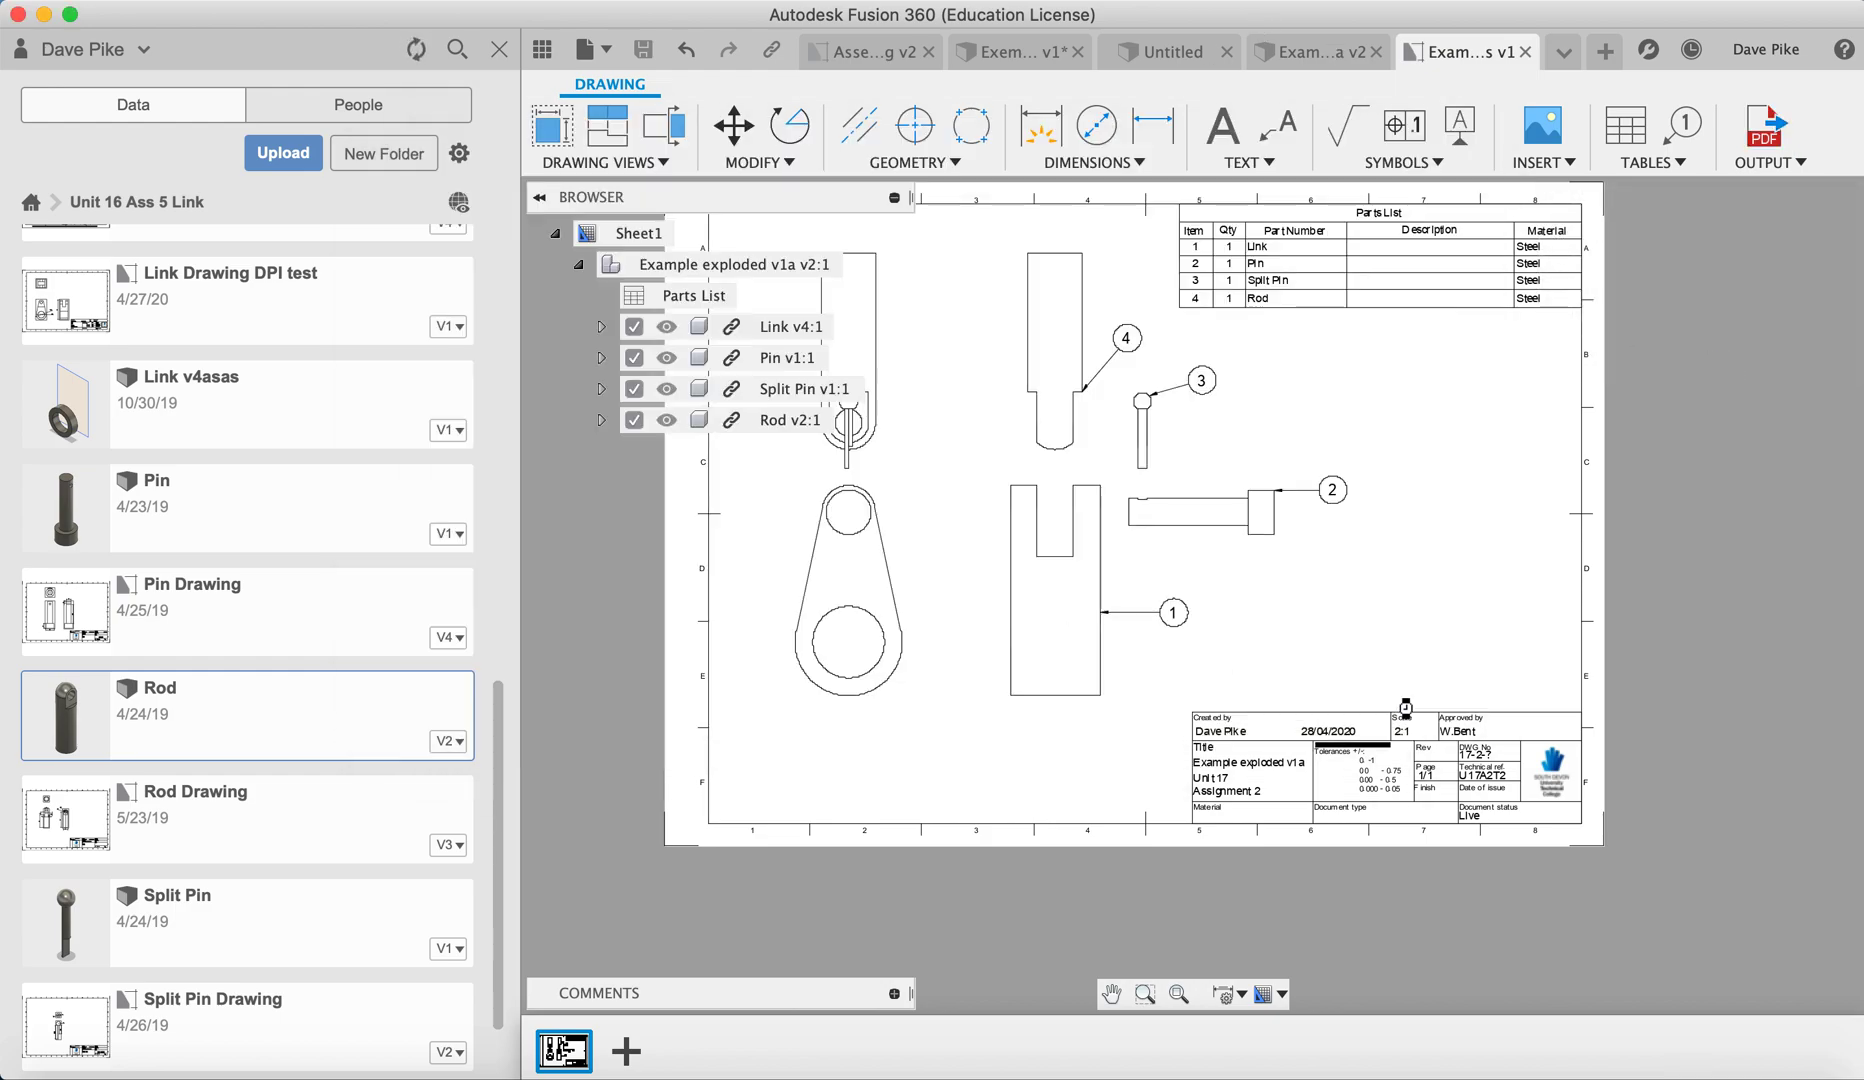